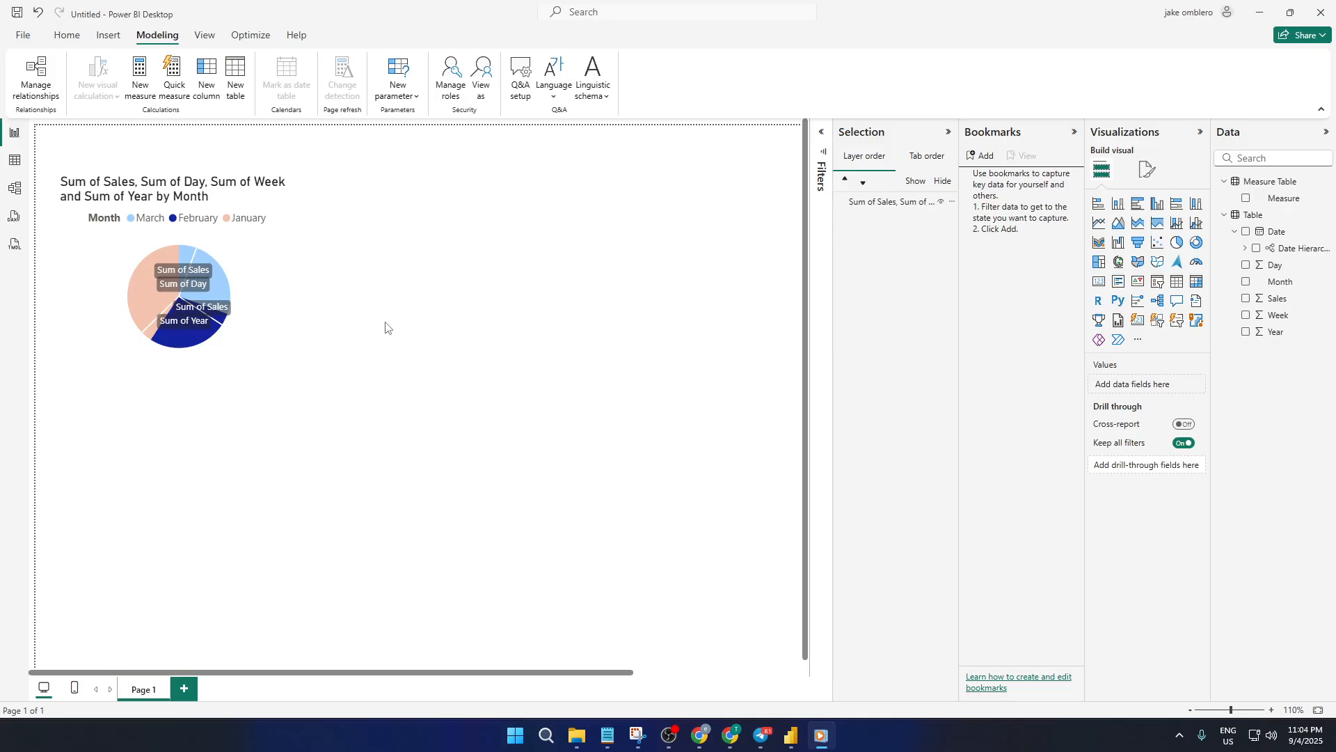
click(329, 325)
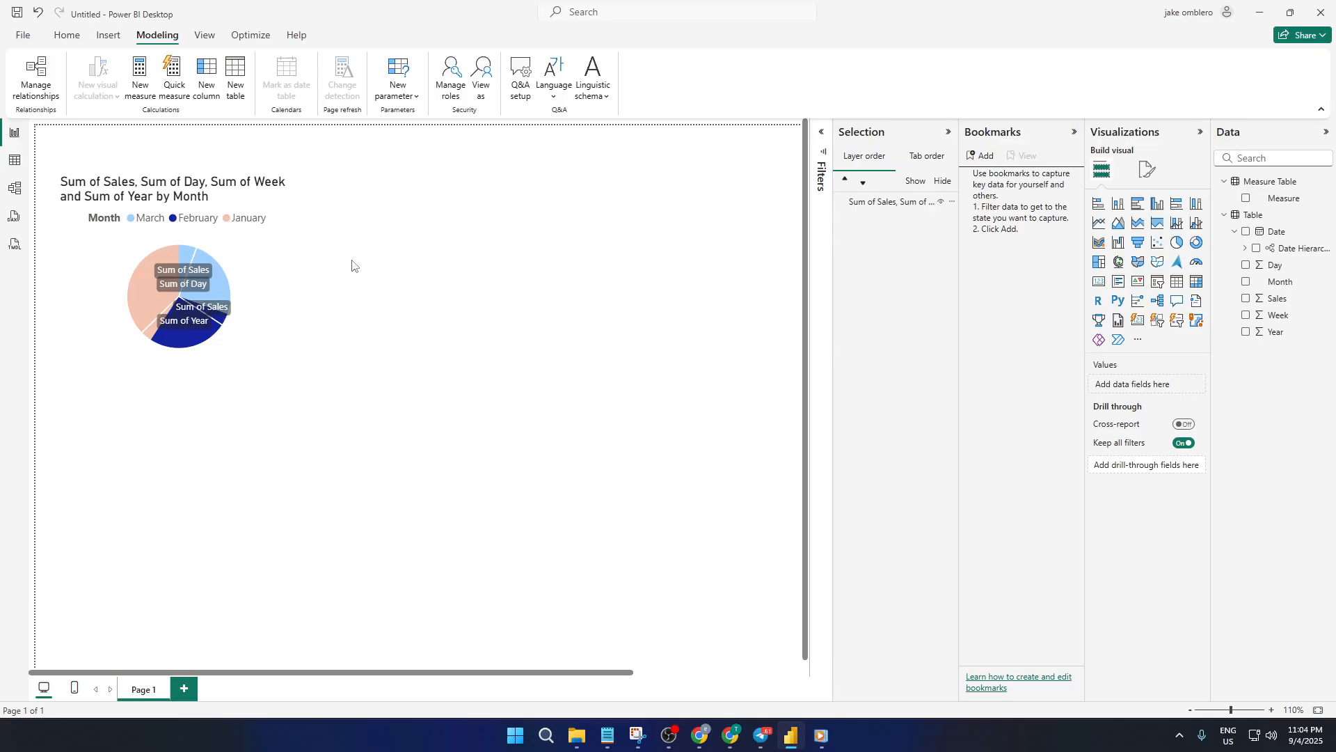
double_click(317, 262)
click(273, 219)
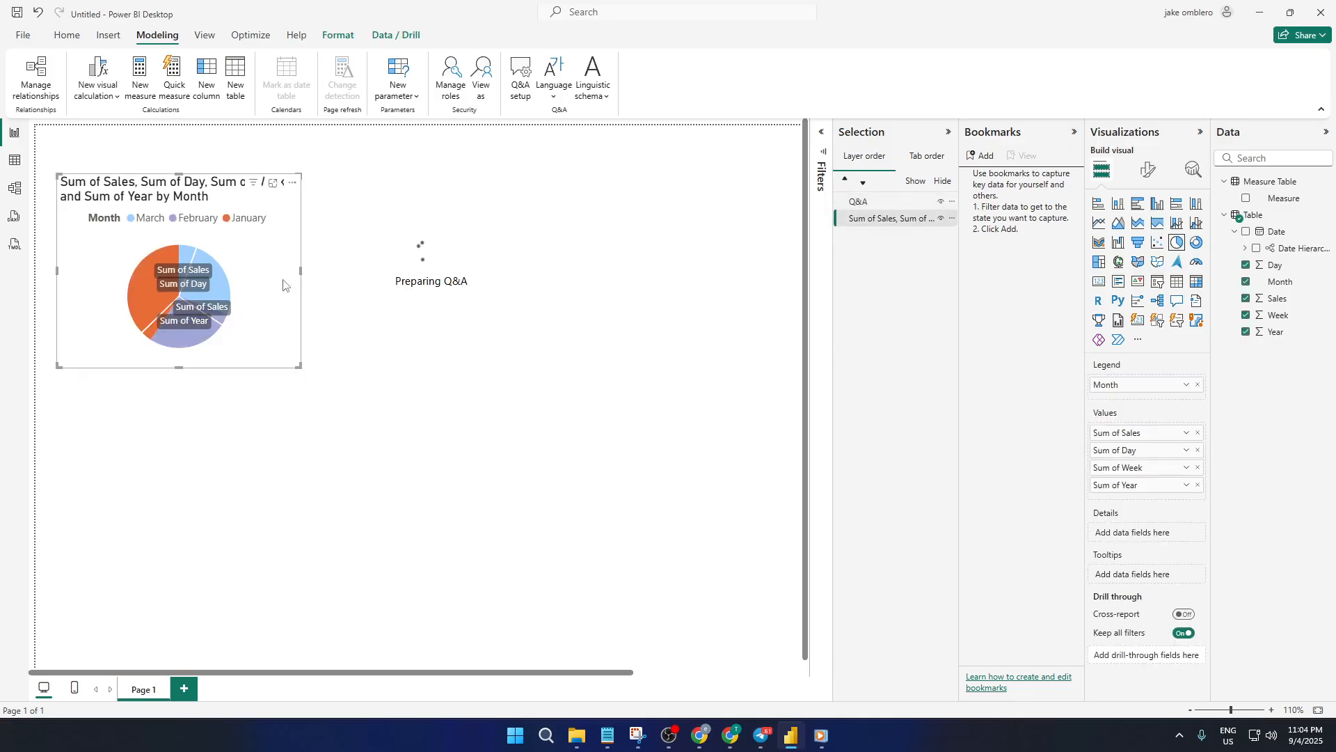
click(589, 164)
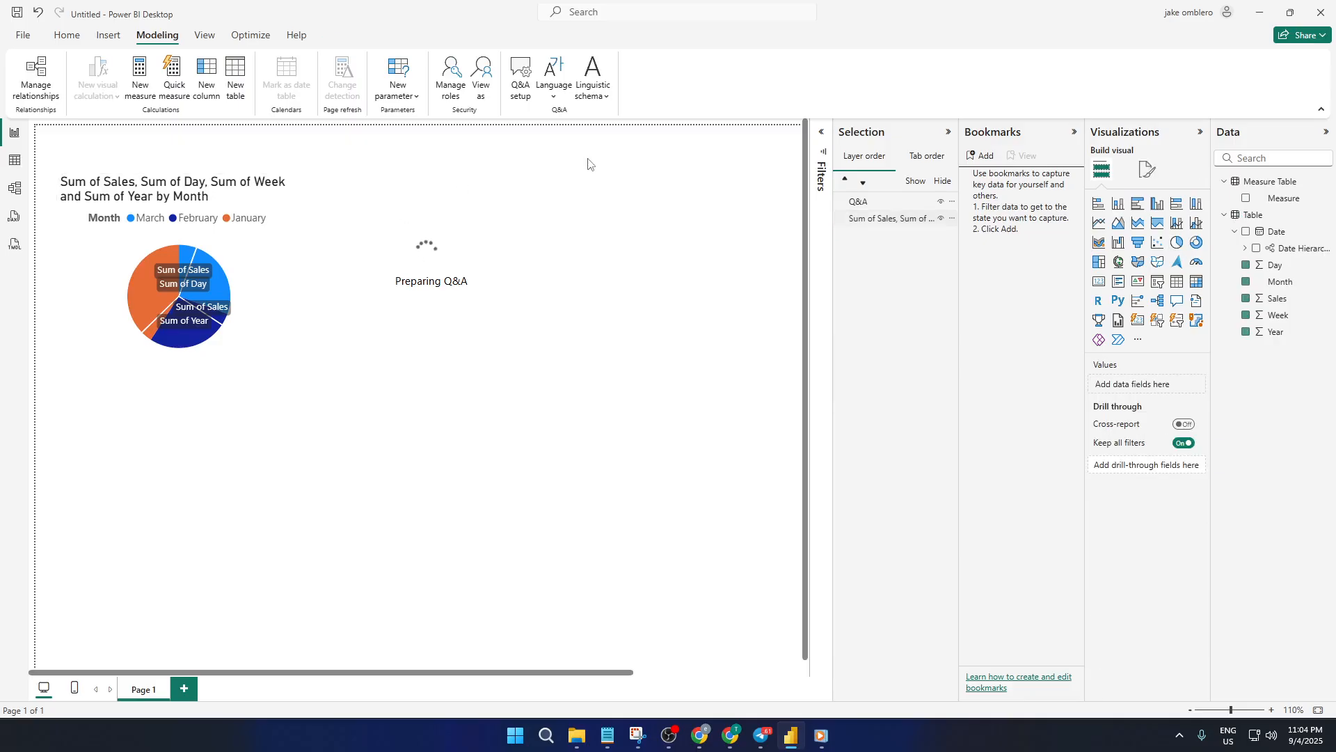
click(551, 182)
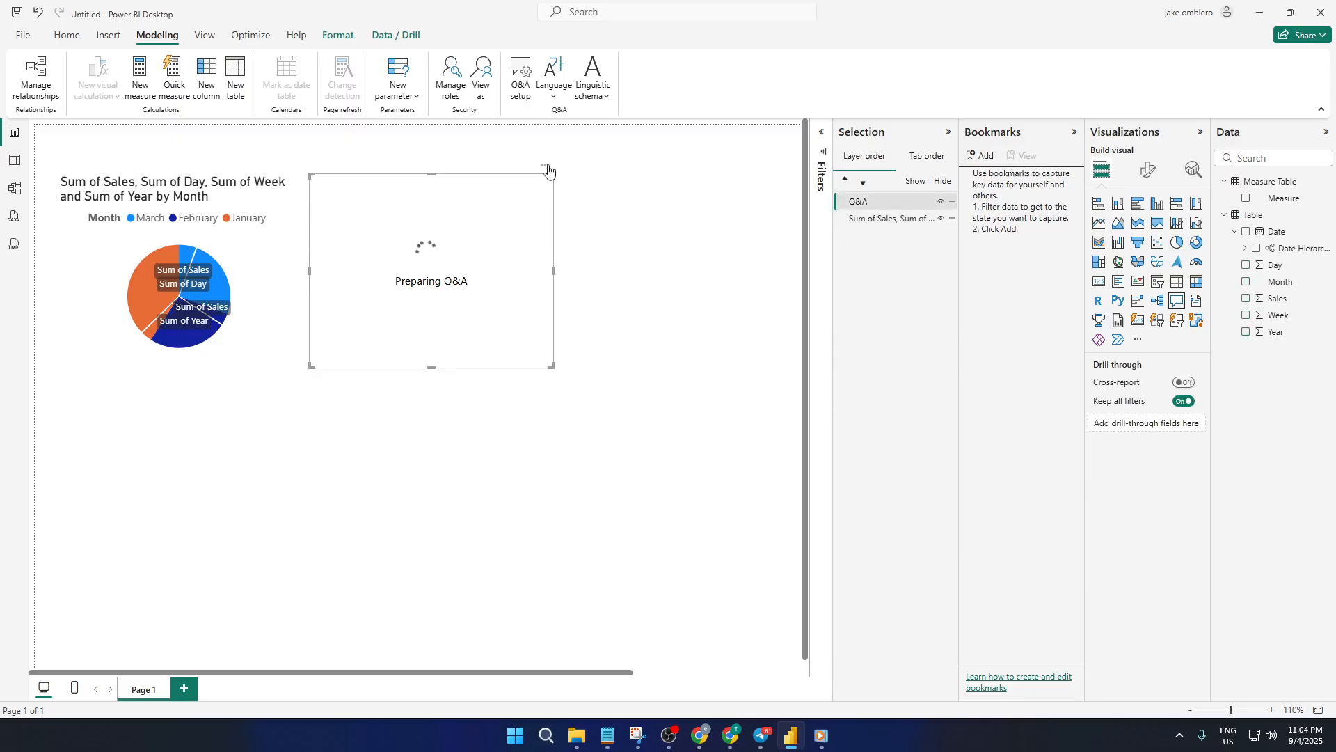
click(547, 168)
click(582, 182)
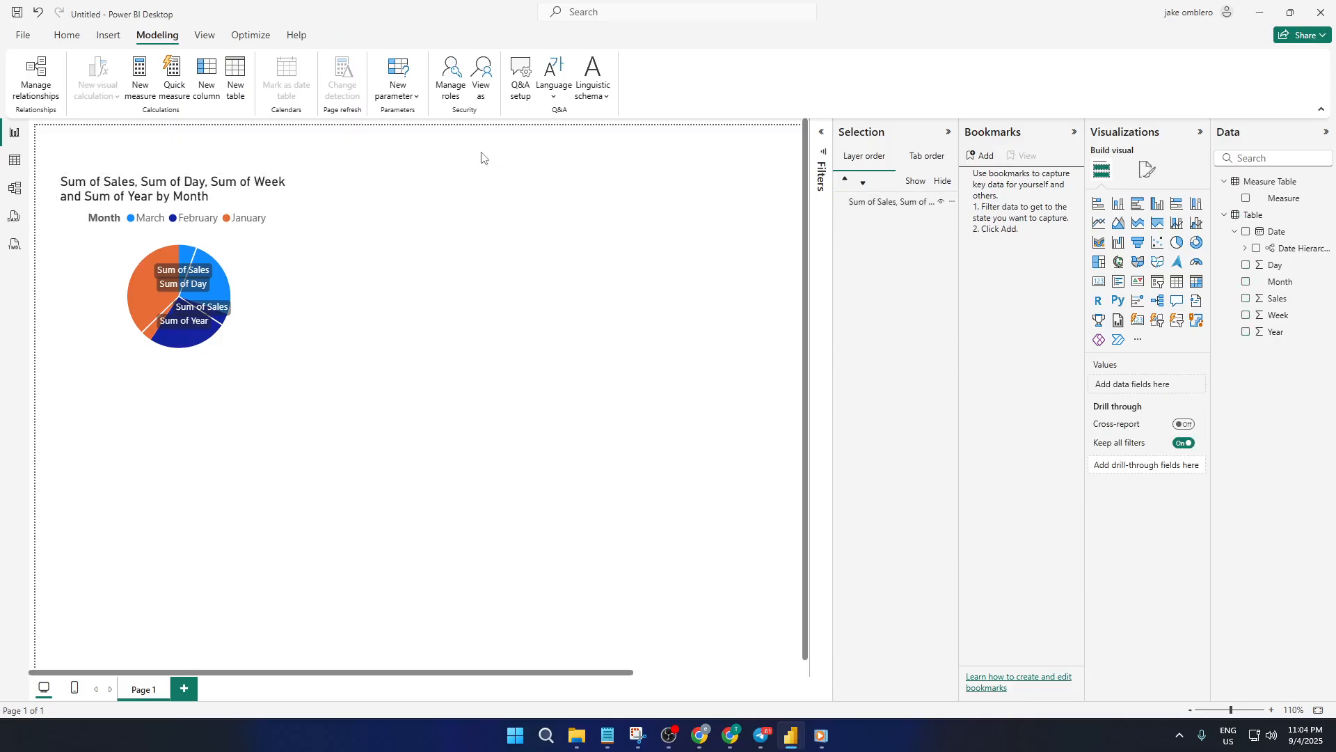
Insert a blank button and place it in the empty canvas area to the right of the pie chart
click(107, 35)
click(440, 87)
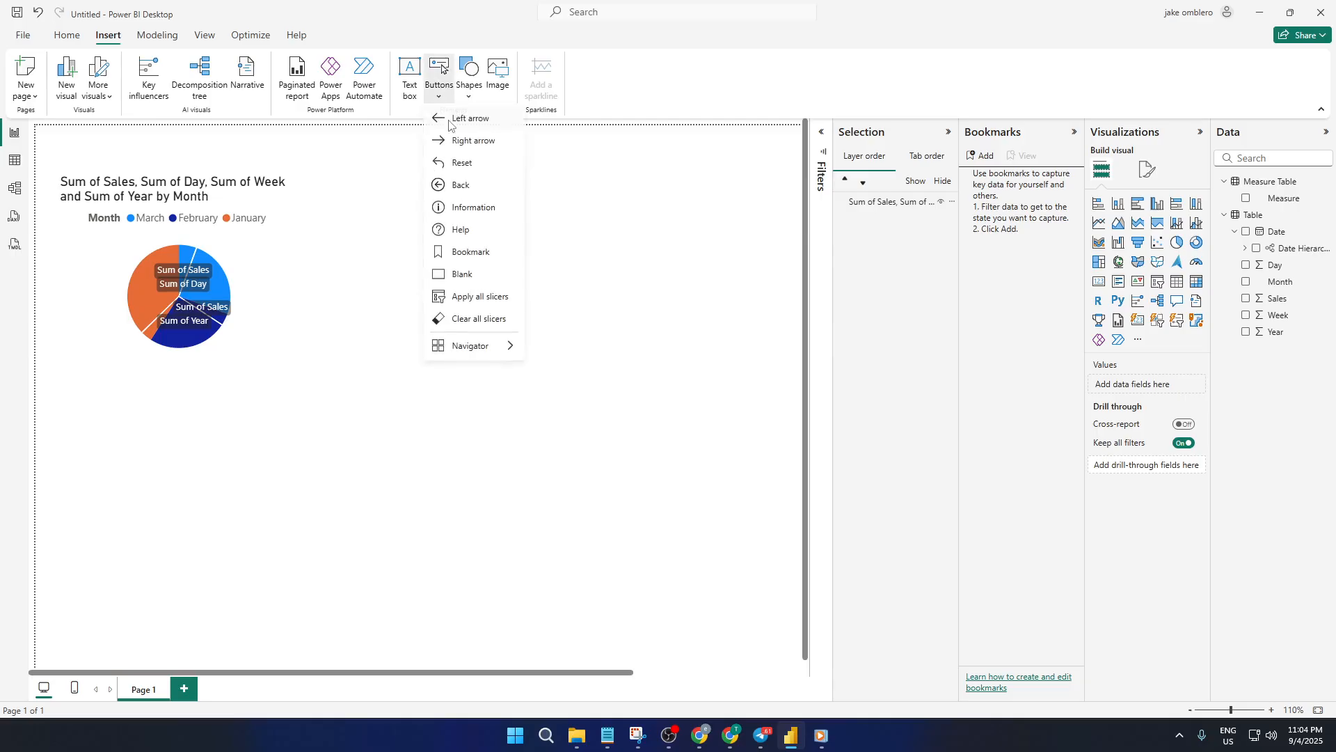
click(464, 275)
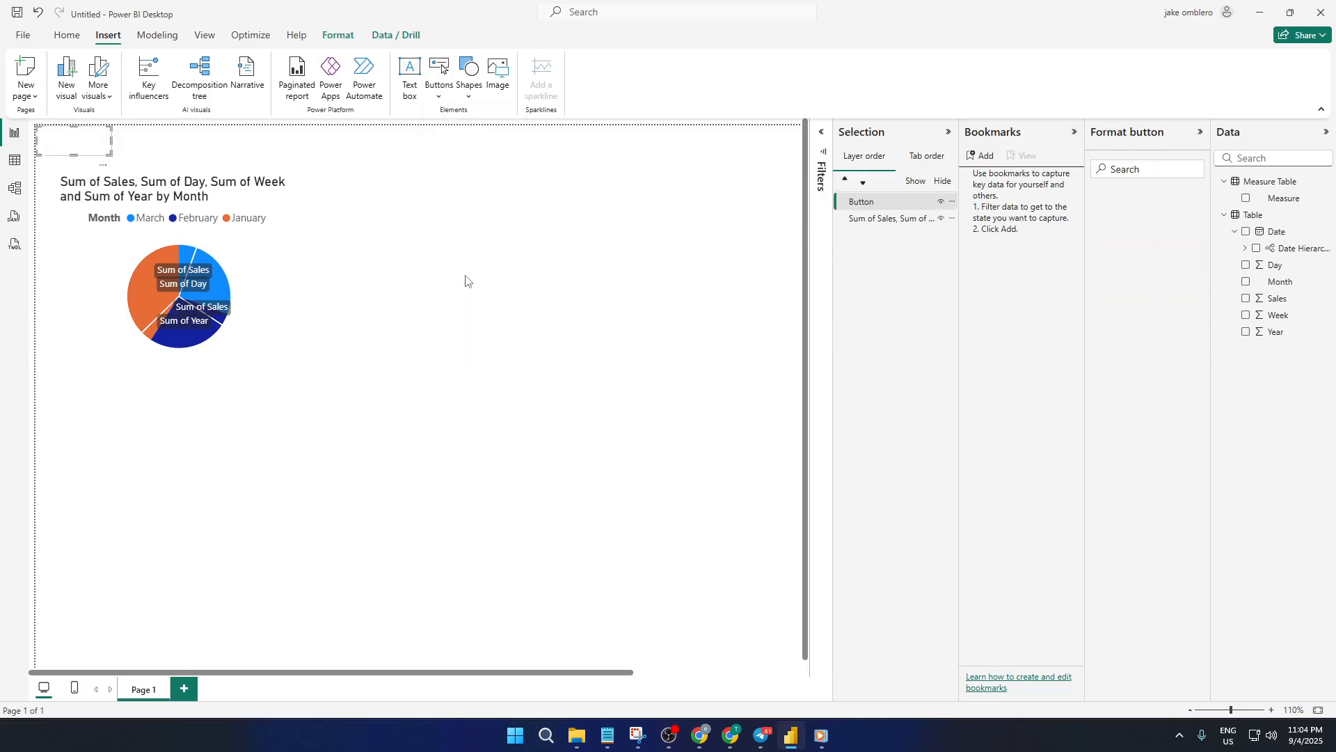
drag(82, 142, 590, 272)
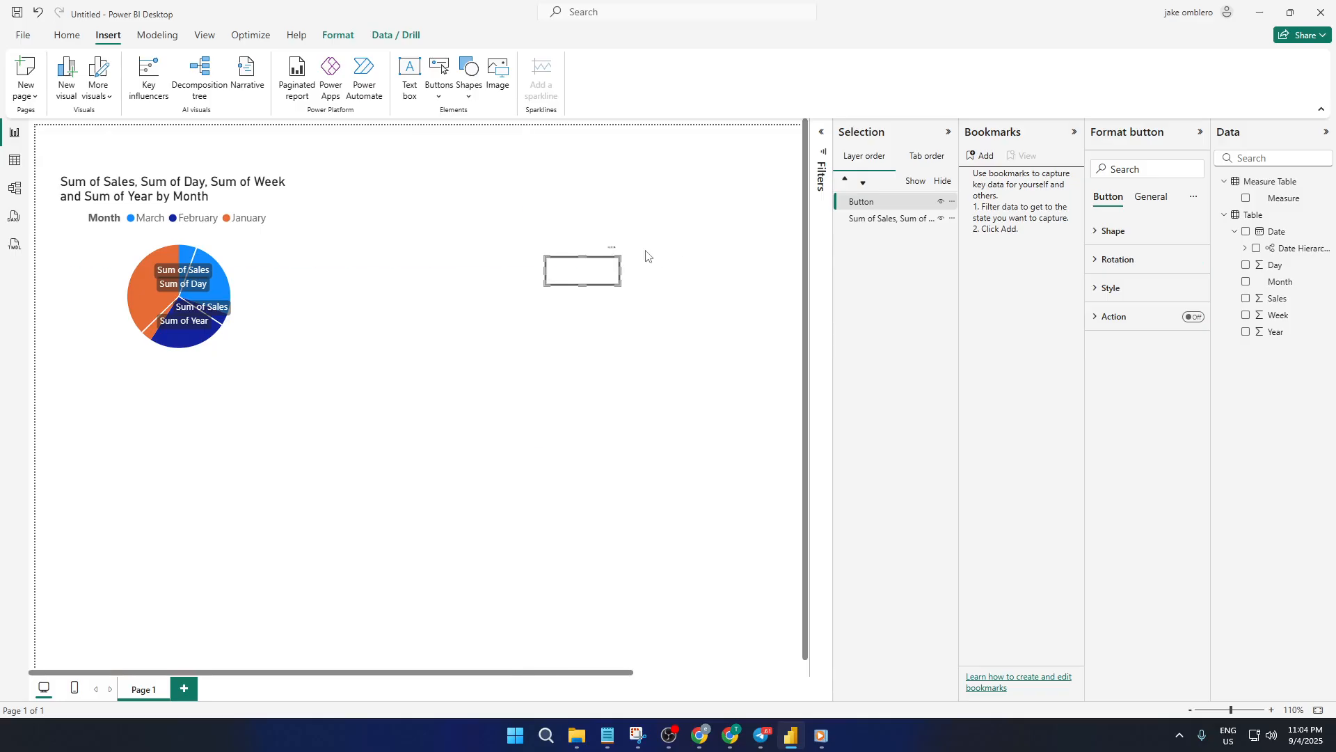
Turn on the blank button's text, label it POP UP, and move the button slightly closer to the pie chart
click(1110, 288)
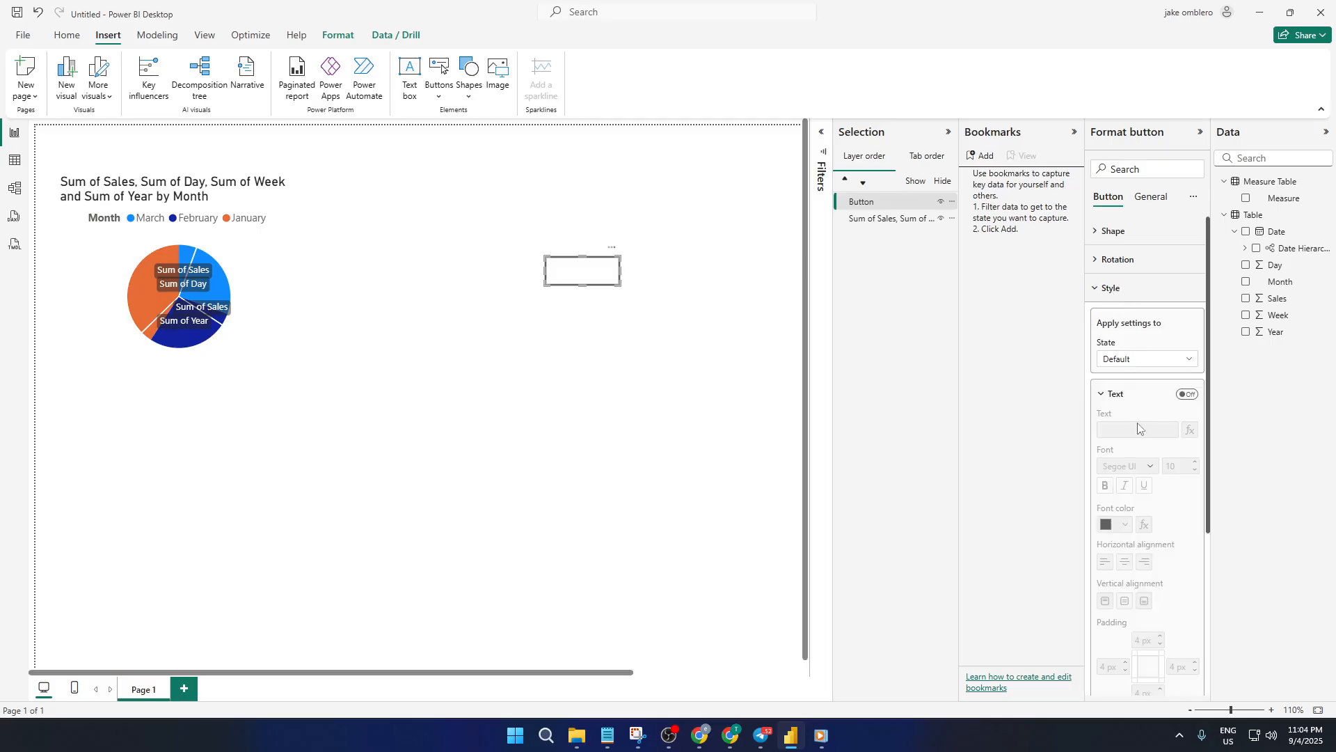
click(1169, 395)
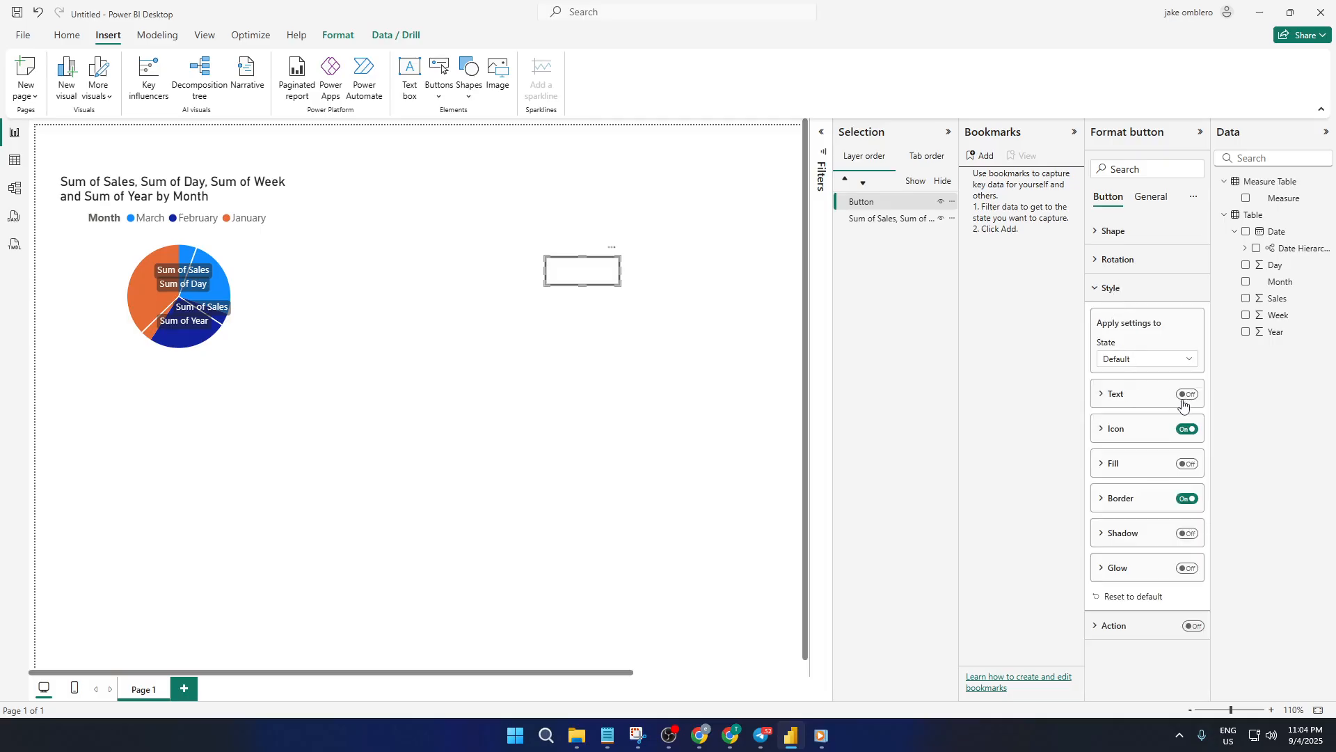
click(1183, 398)
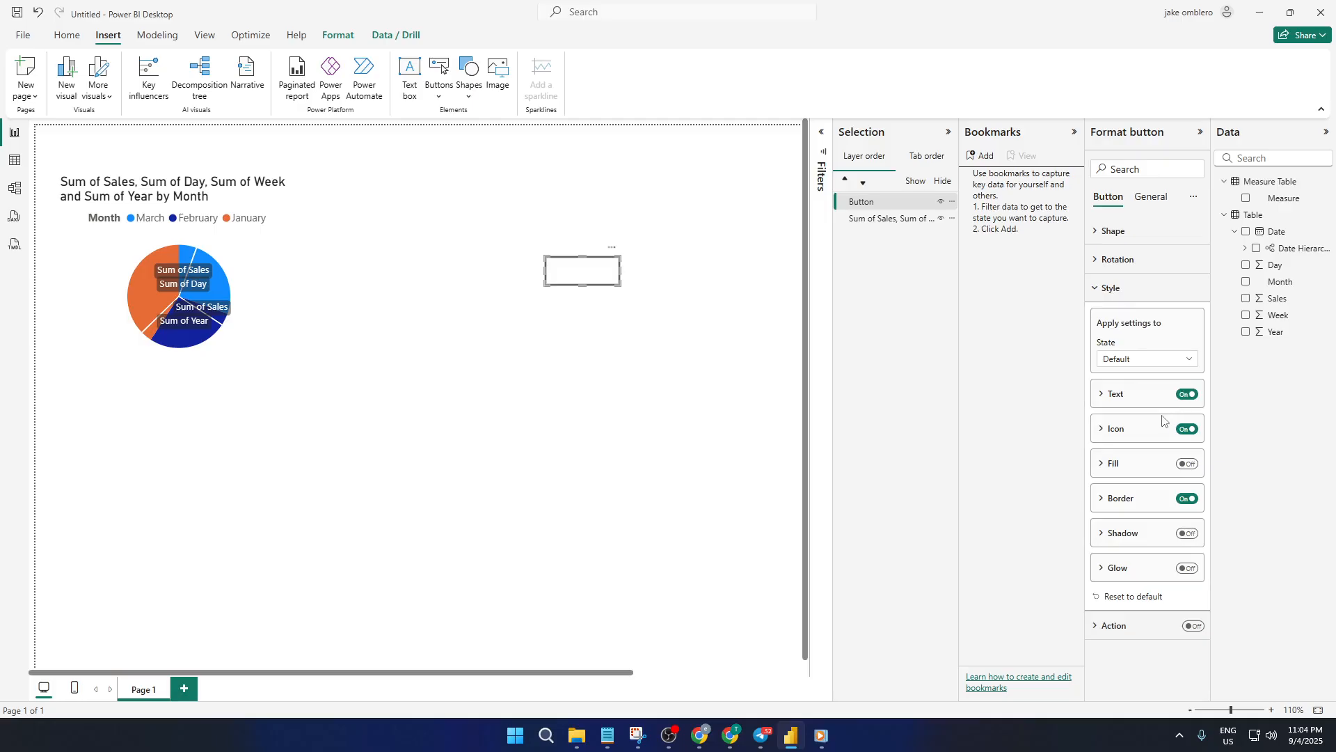
click(1115, 401)
click(1136, 431)
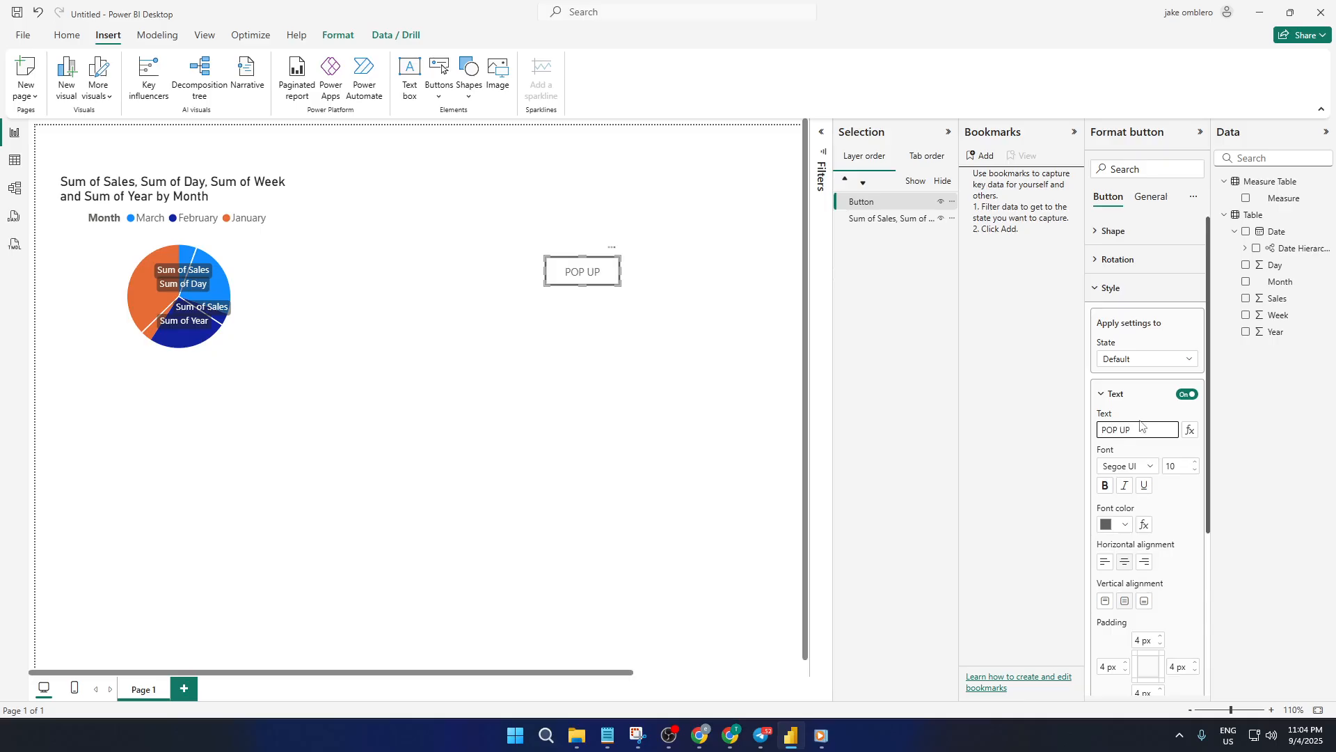
click(598, 342)
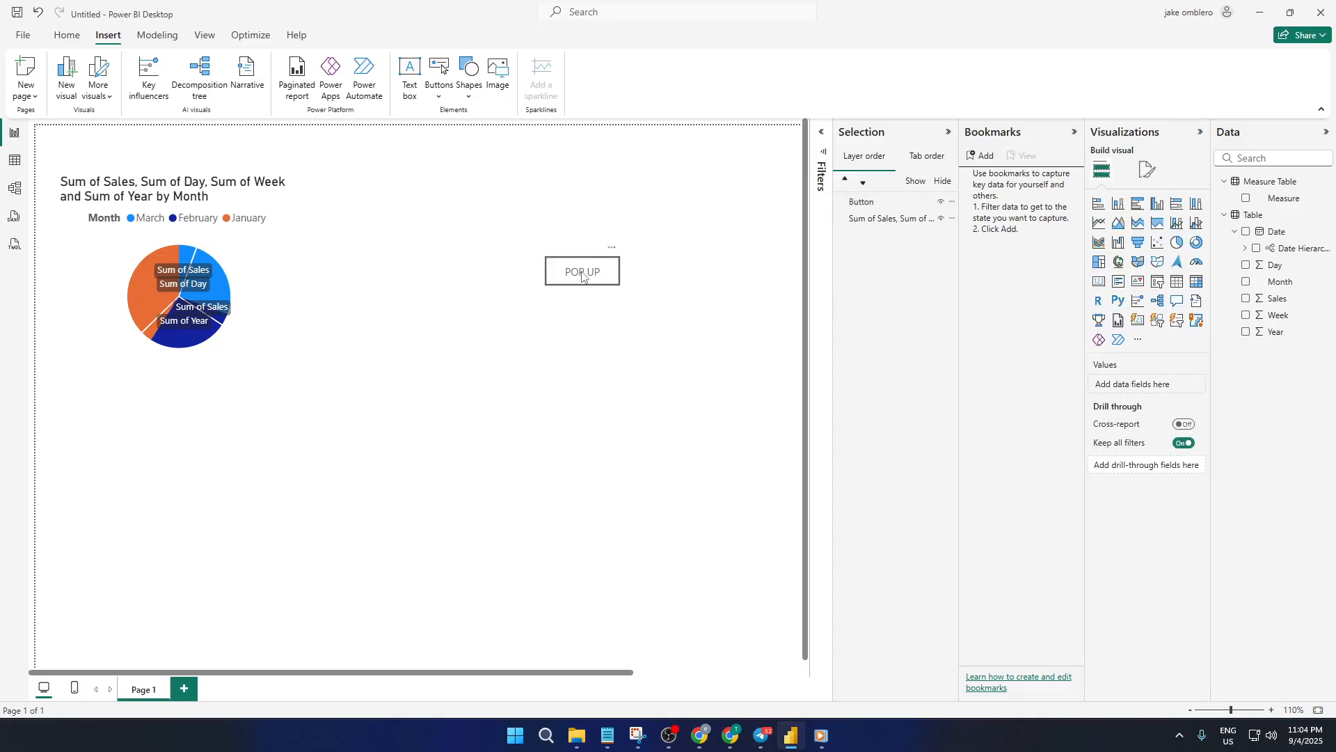
drag(543, 271, 485, 264)
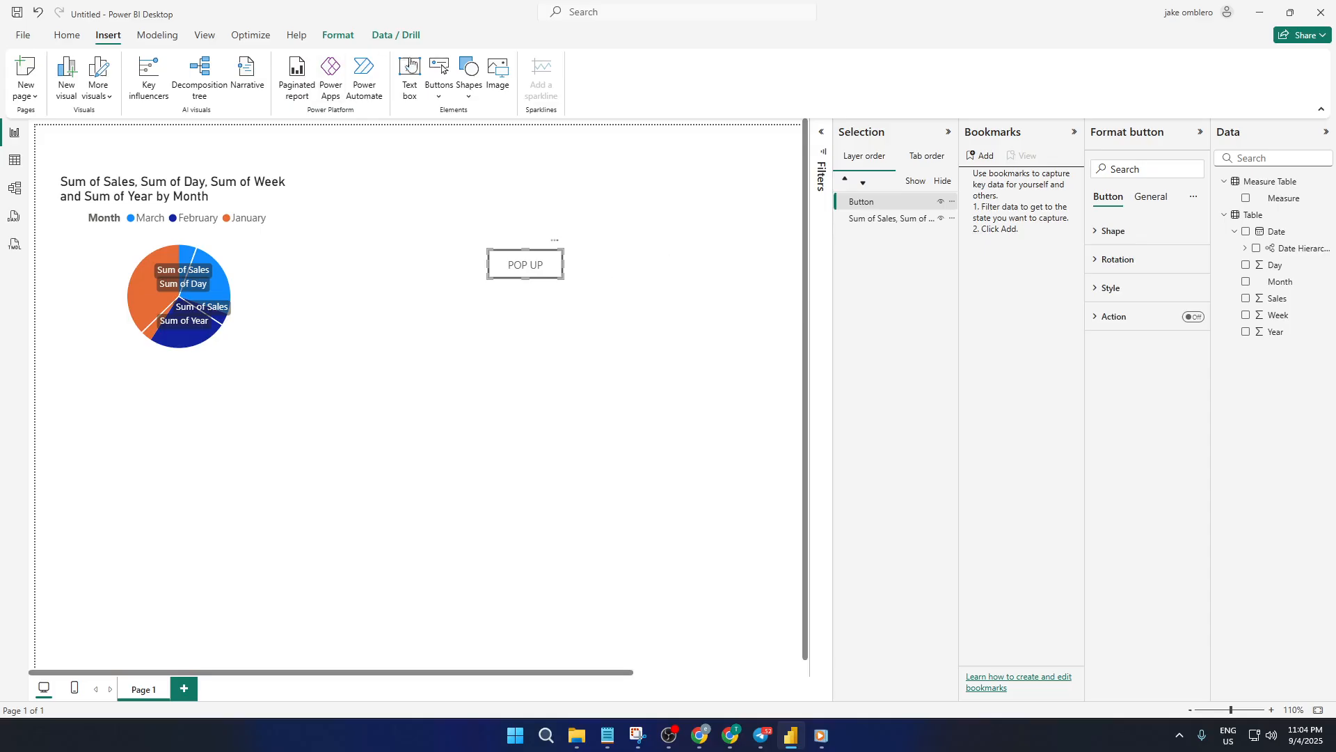
Insert a rectangle shape, enlarge it into a wide panel, and position it below the POP UP button
click(476, 93)
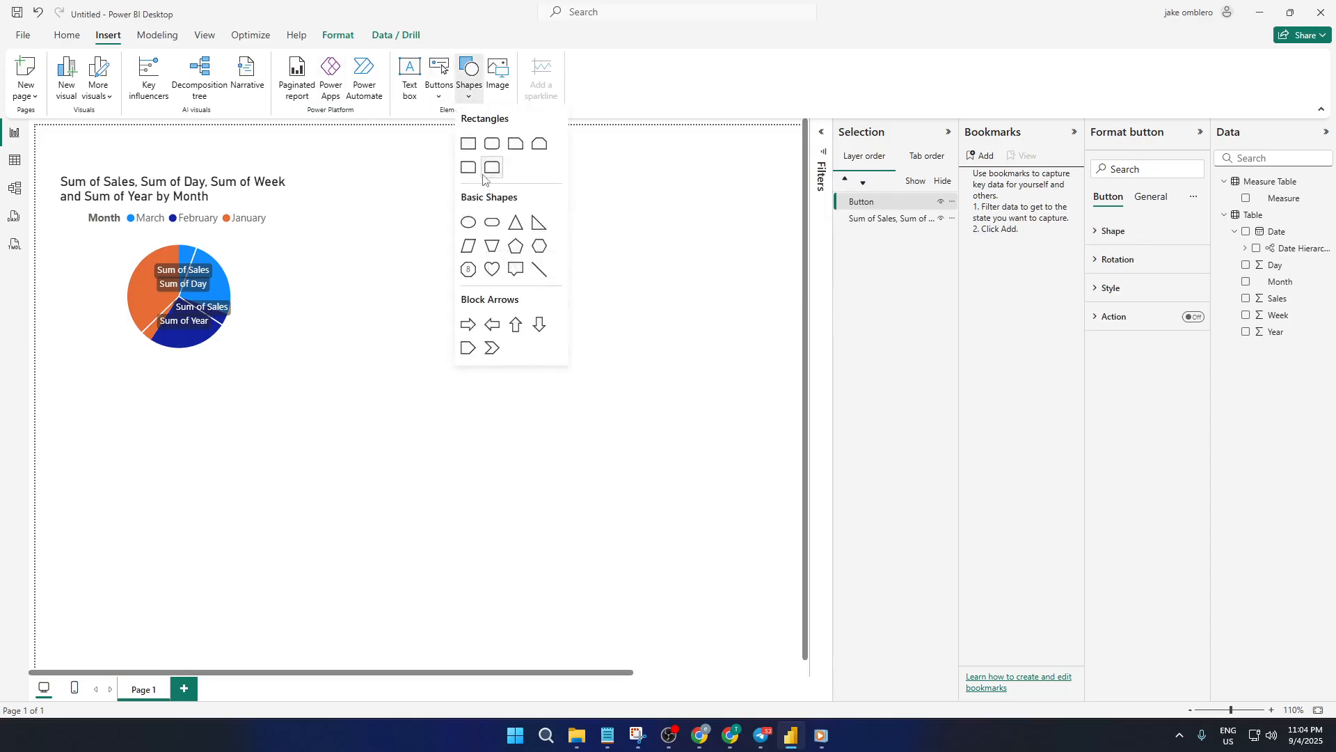
click(469, 144)
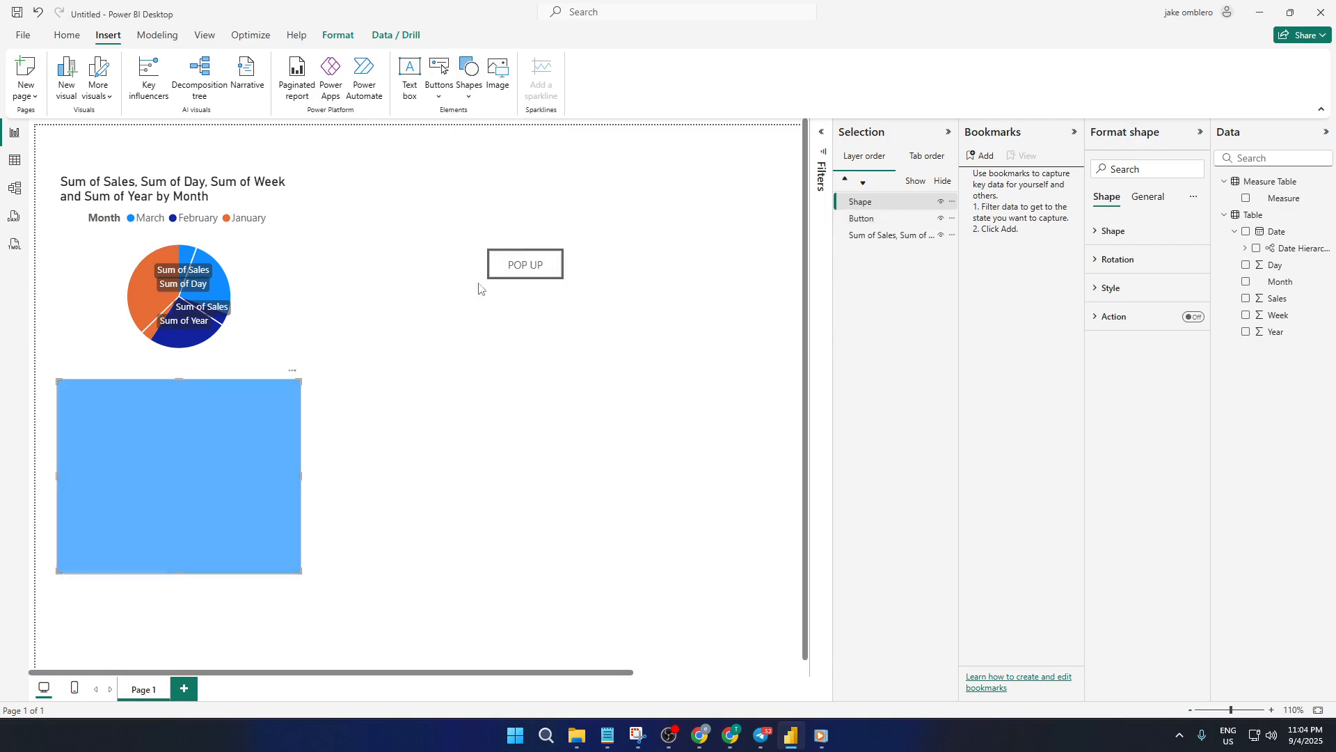
drag(244, 466, 529, 453)
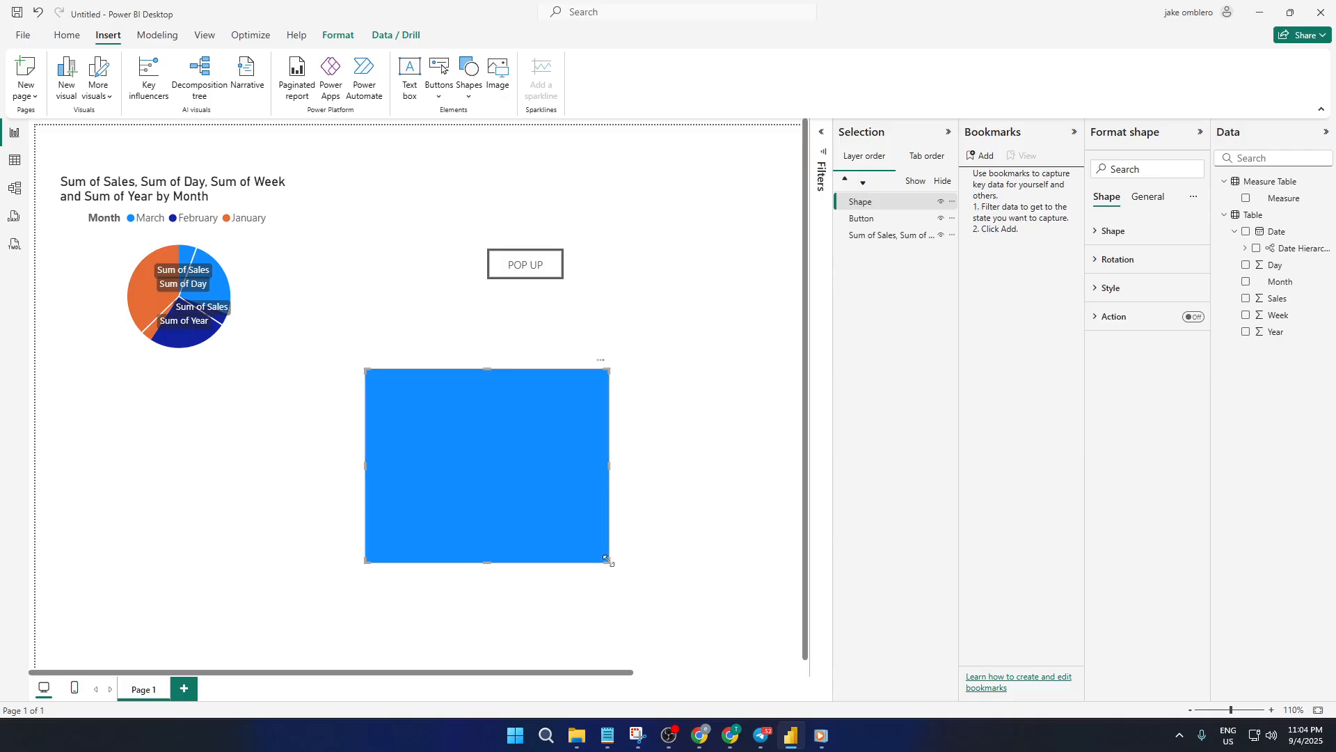
drag(606, 558, 751, 621)
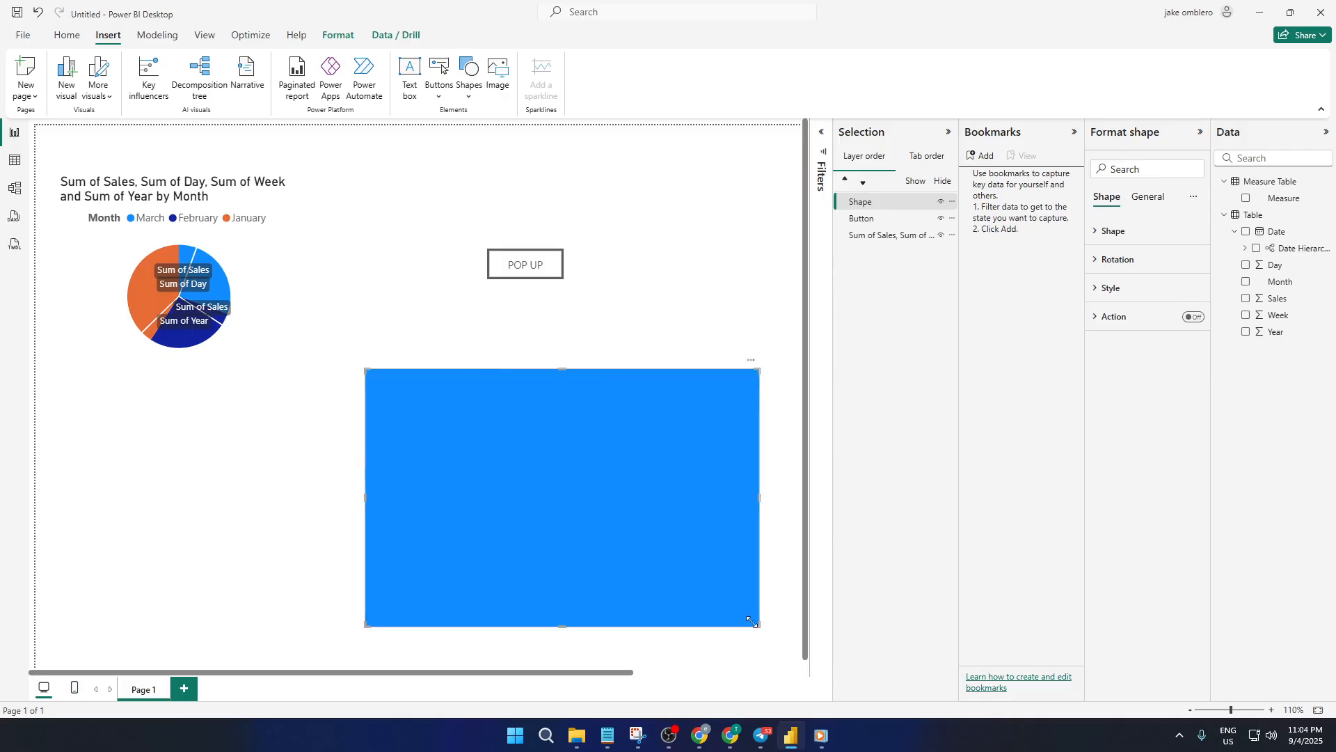
drag(654, 556, 621, 546)
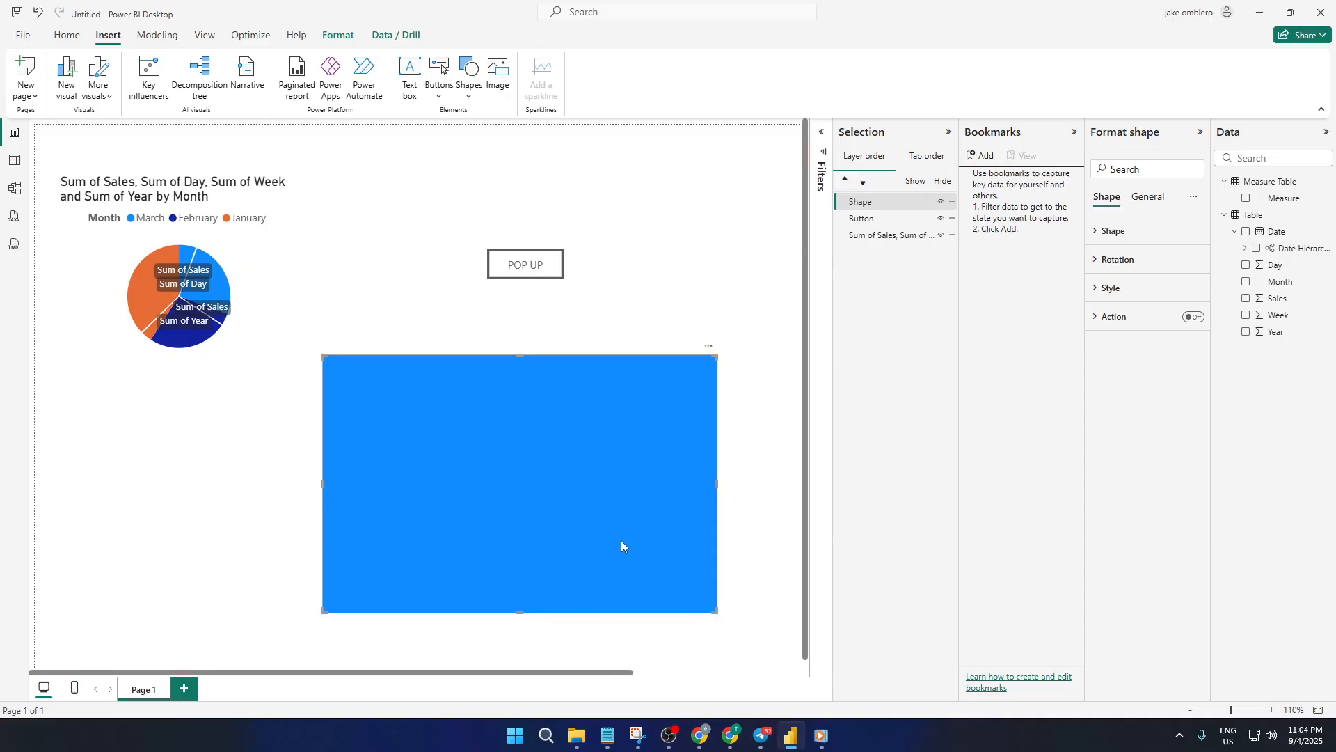
click(661, 306)
click(650, 378)
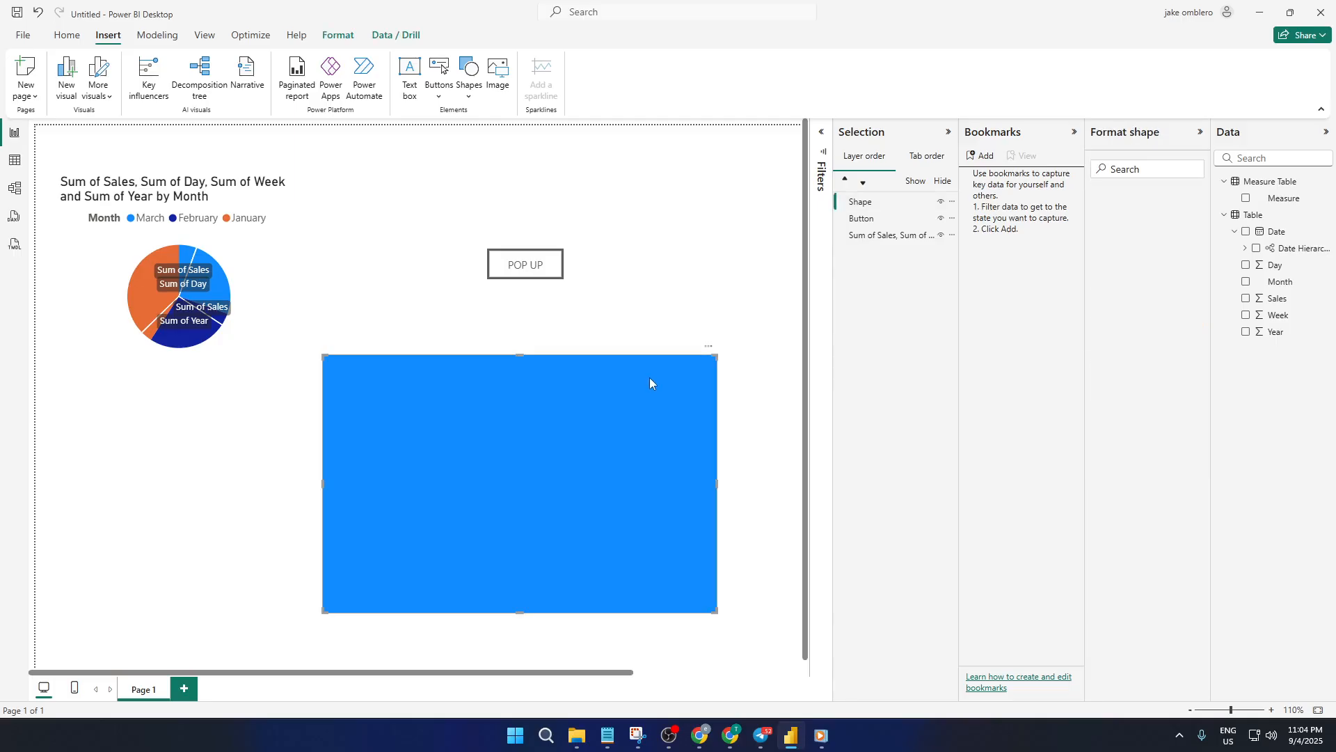
click(675, 306)
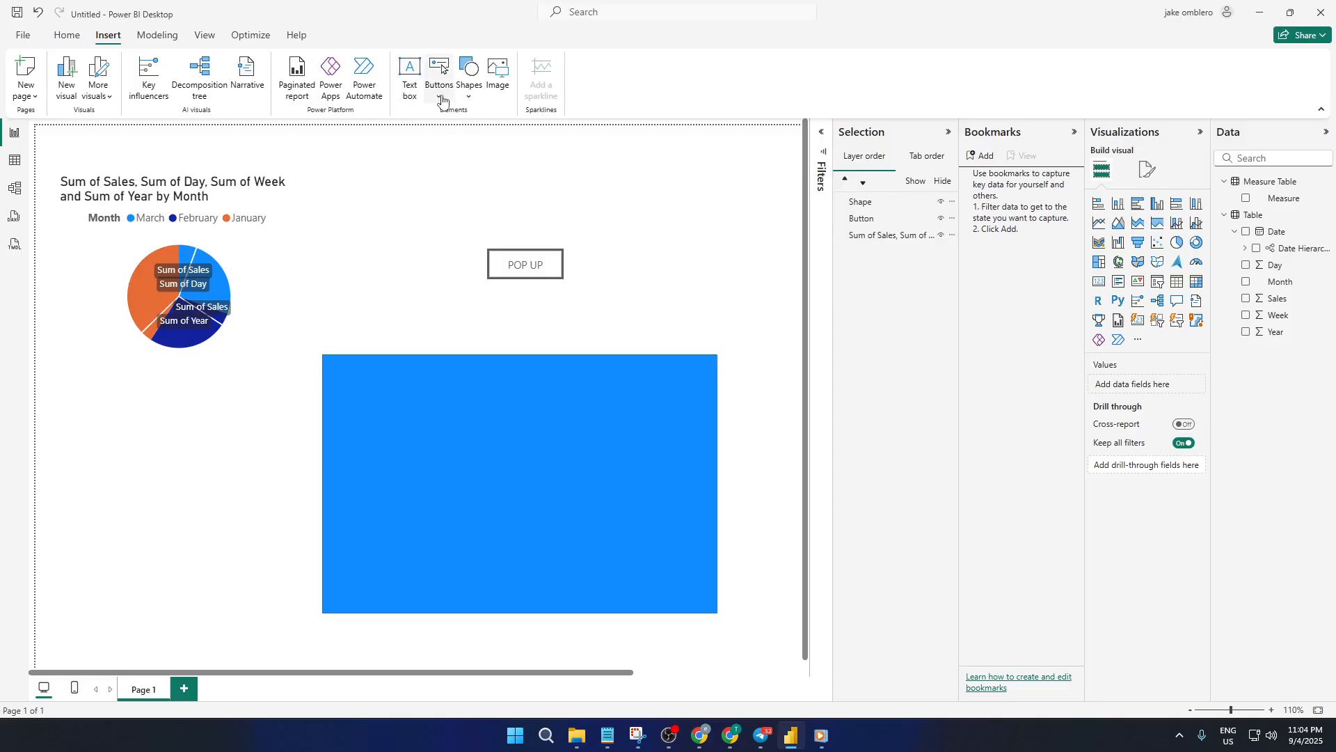
Insert a Back button and place its arrow in the upper-right corner of the blue rectangle
click(443, 100)
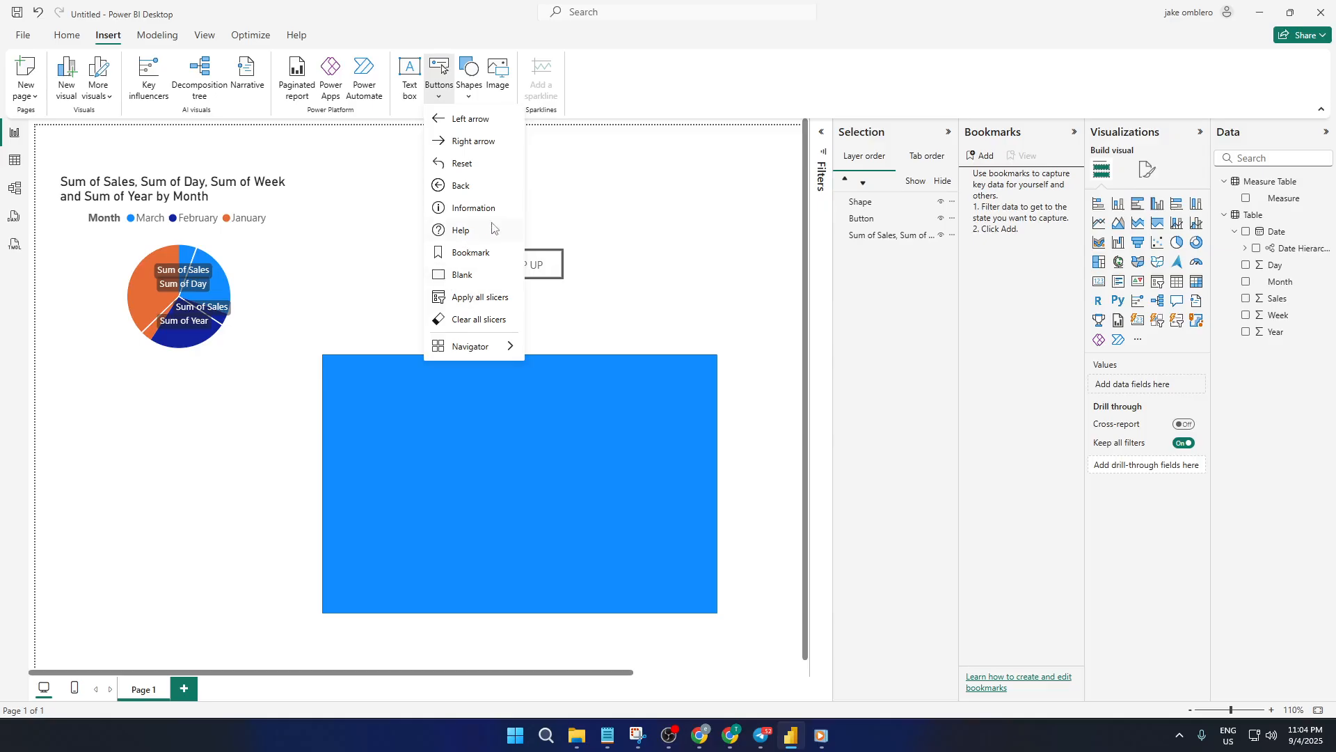
click(442, 187)
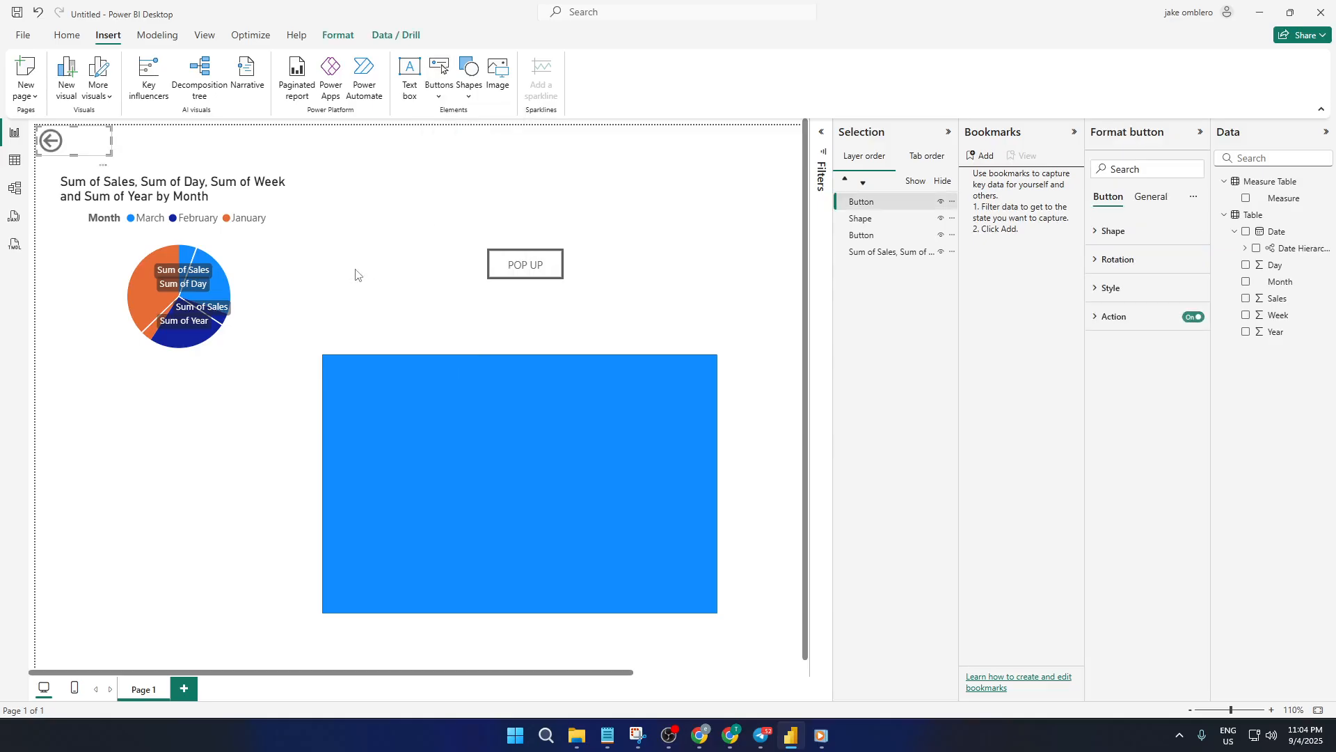
drag(60, 143, 700, 374)
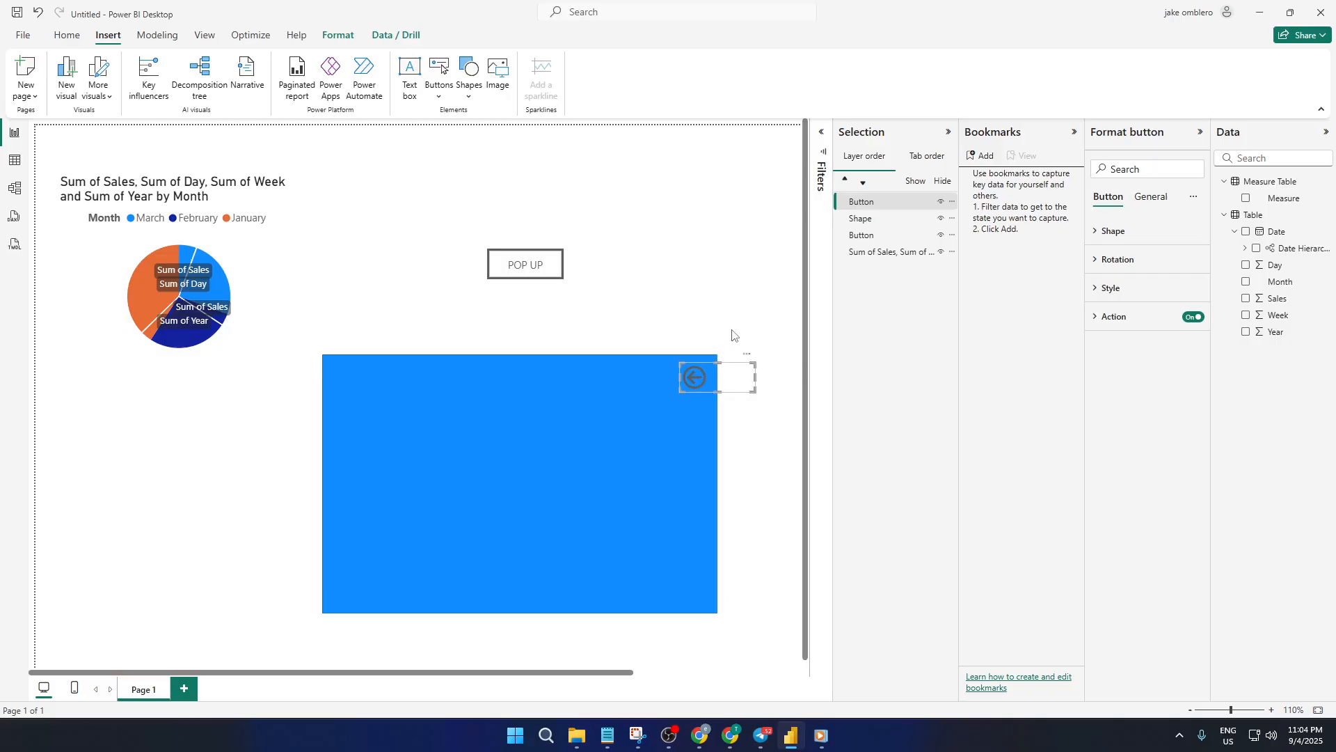
click(717, 336)
click(694, 371)
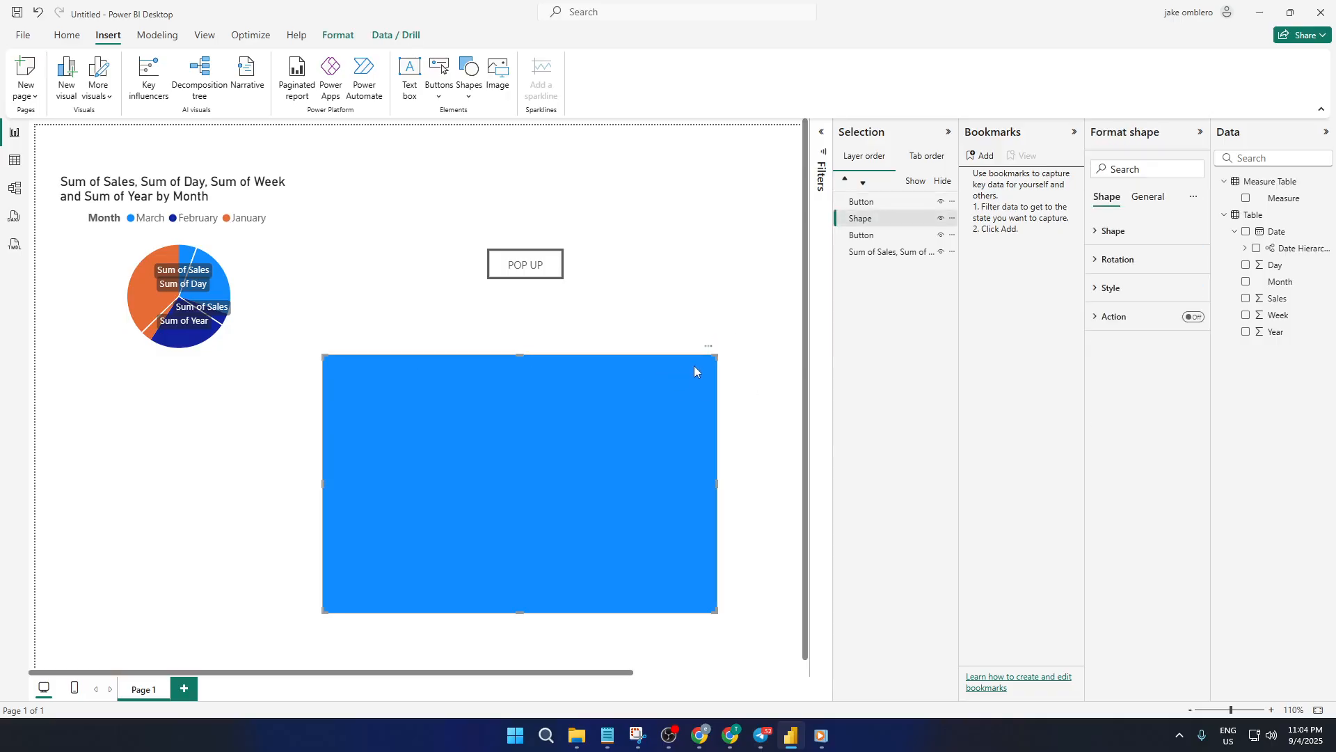
click(728, 307)
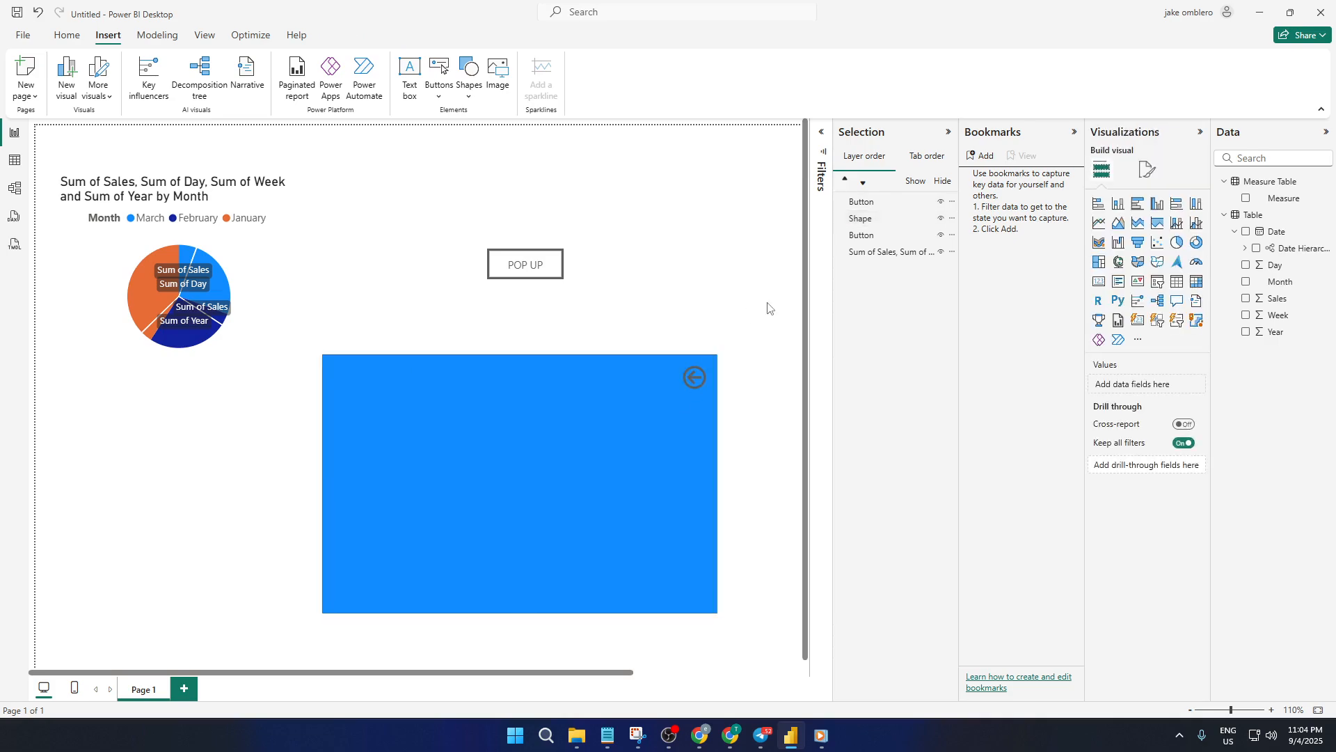
Group the blue rectangle and the Back button together
click(883, 218)
click(887, 203)
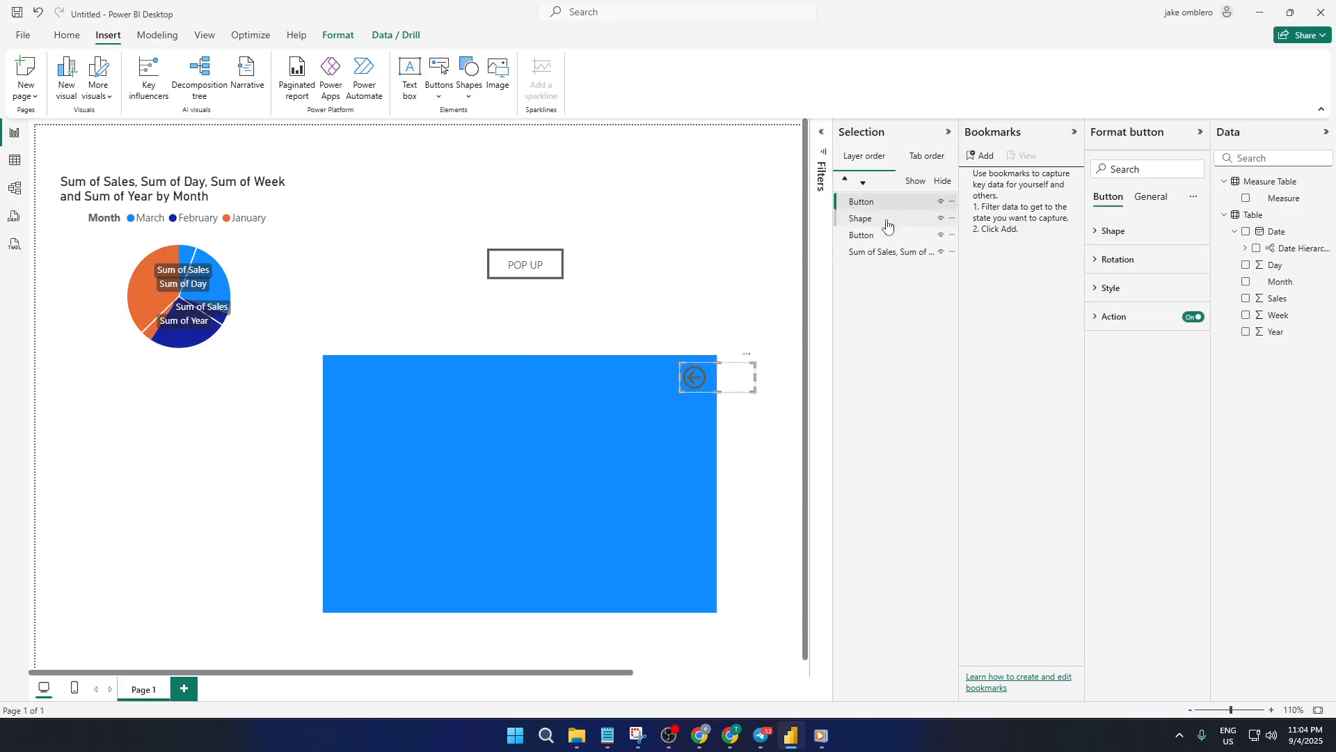
click(886, 224)
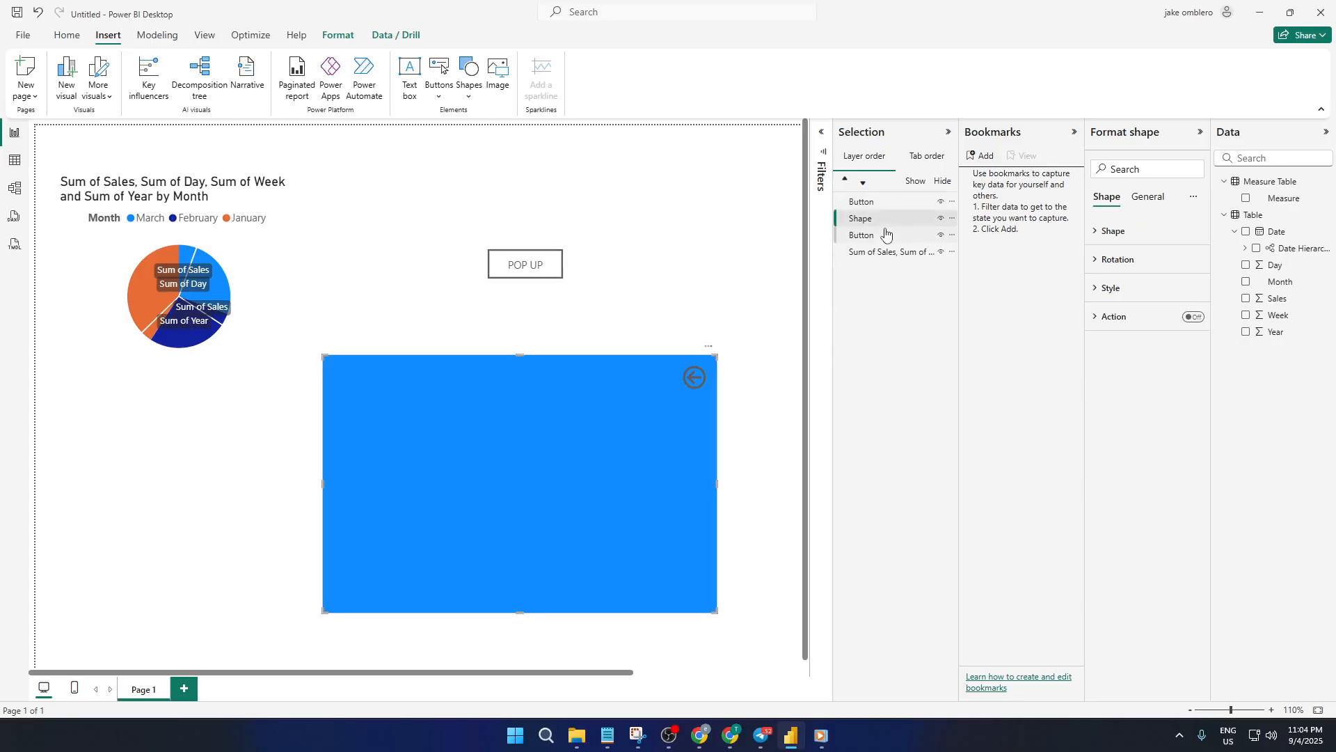
click(887, 237)
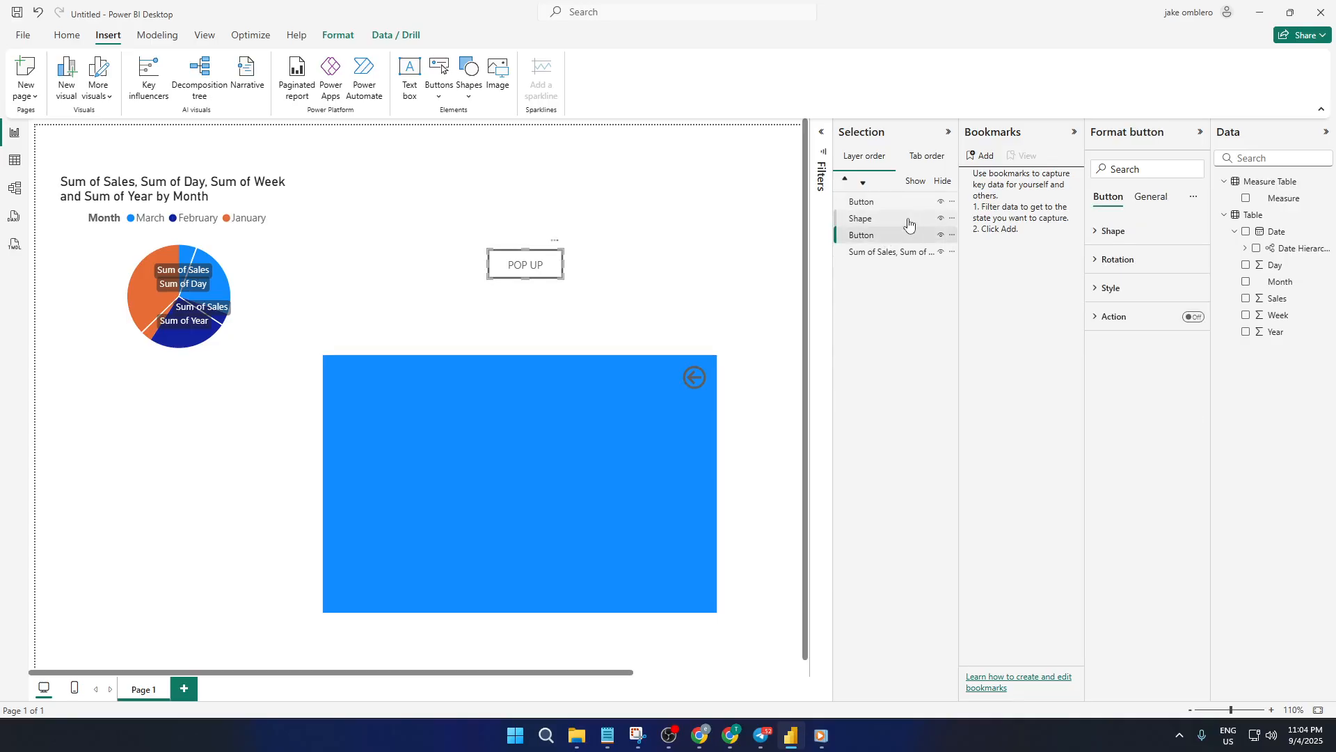
click(906, 221)
ctrl+click(904, 209)
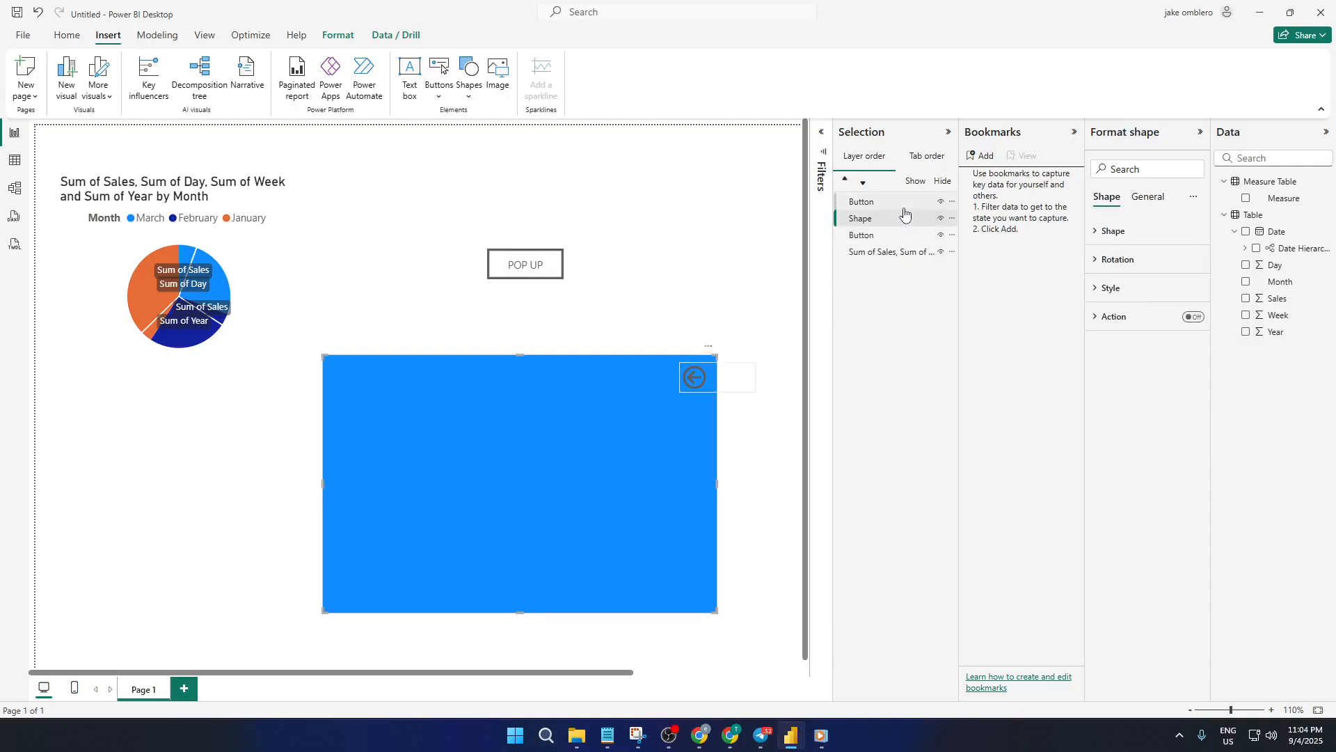
right_click(904, 212)
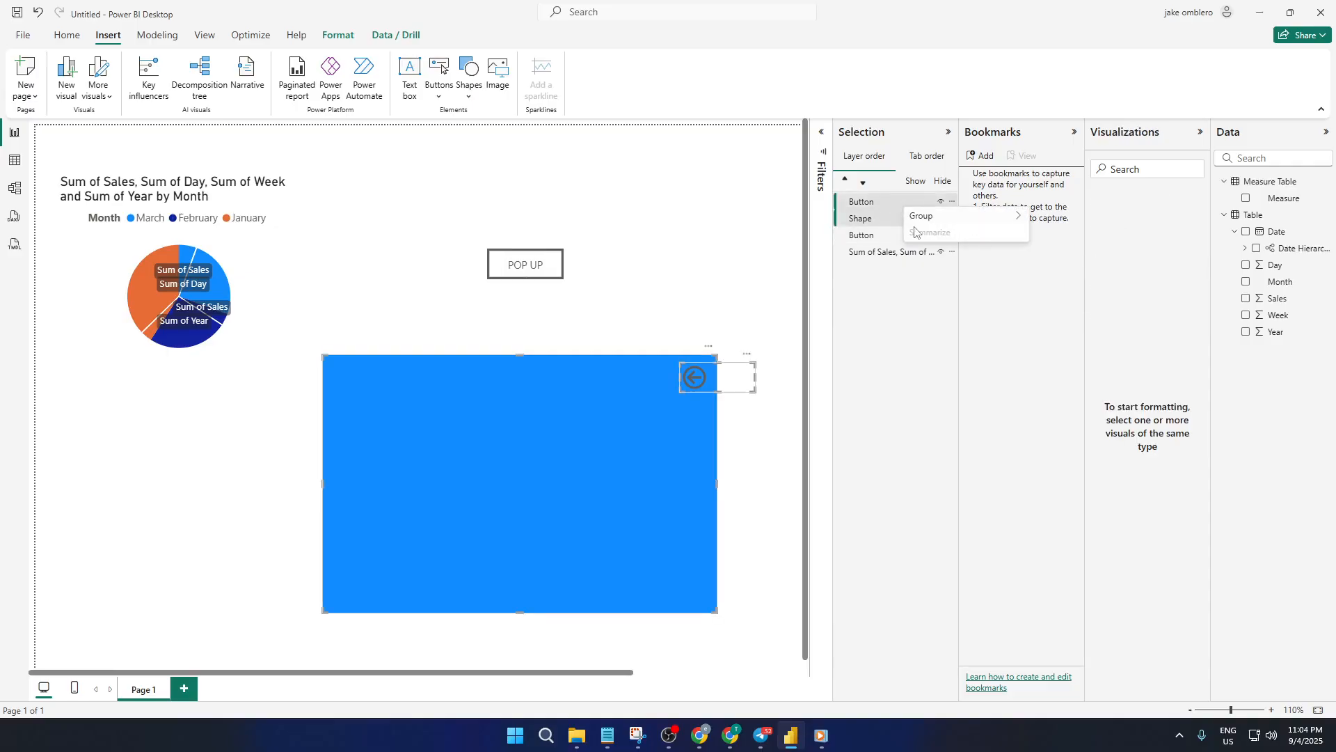
mouse_move(930, 224)
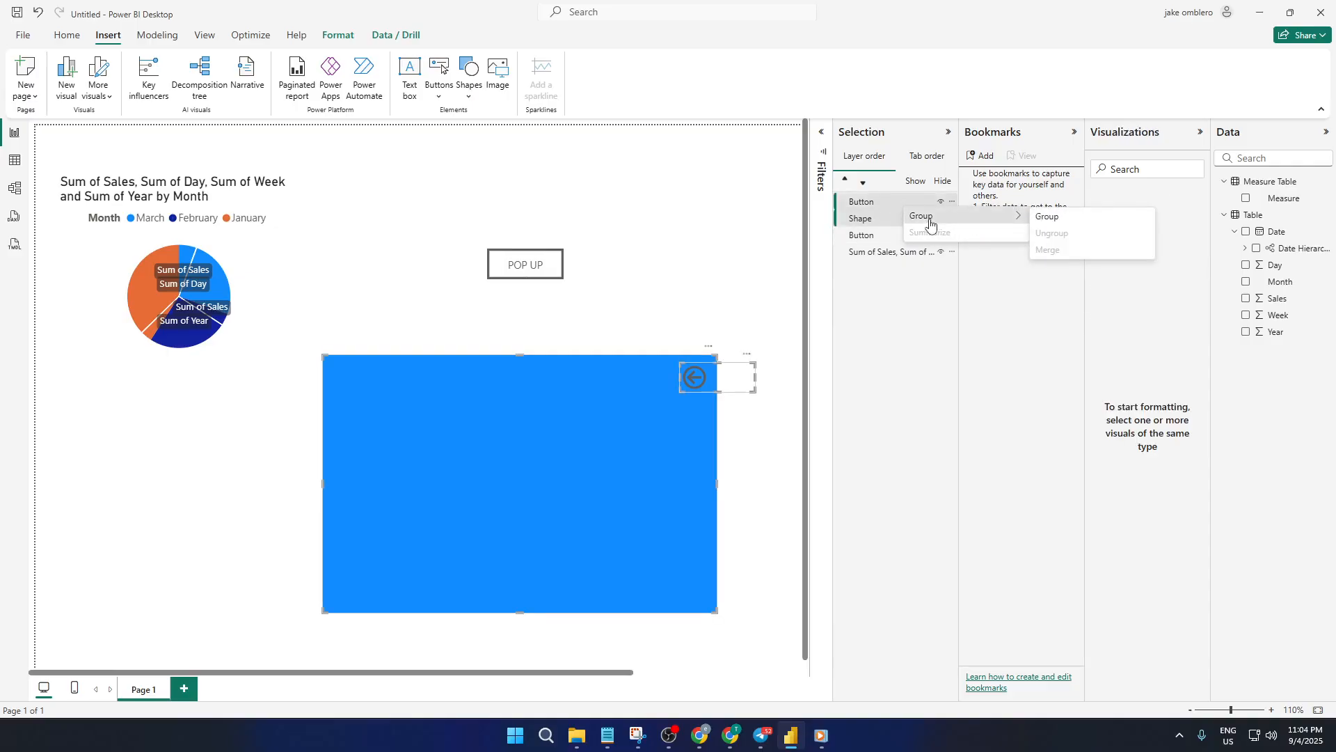
click(1049, 217)
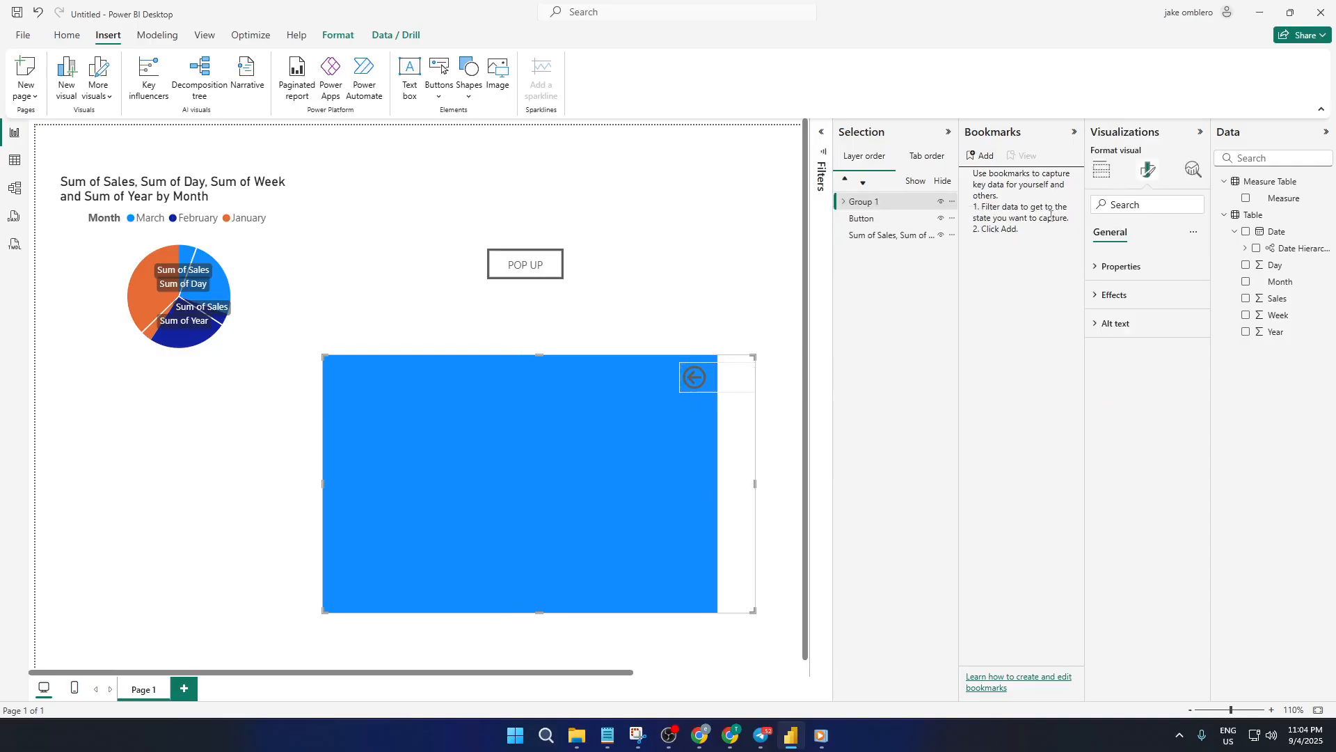
Add a bookmark of the current report state and name it Open Pop Up
click(985, 157)
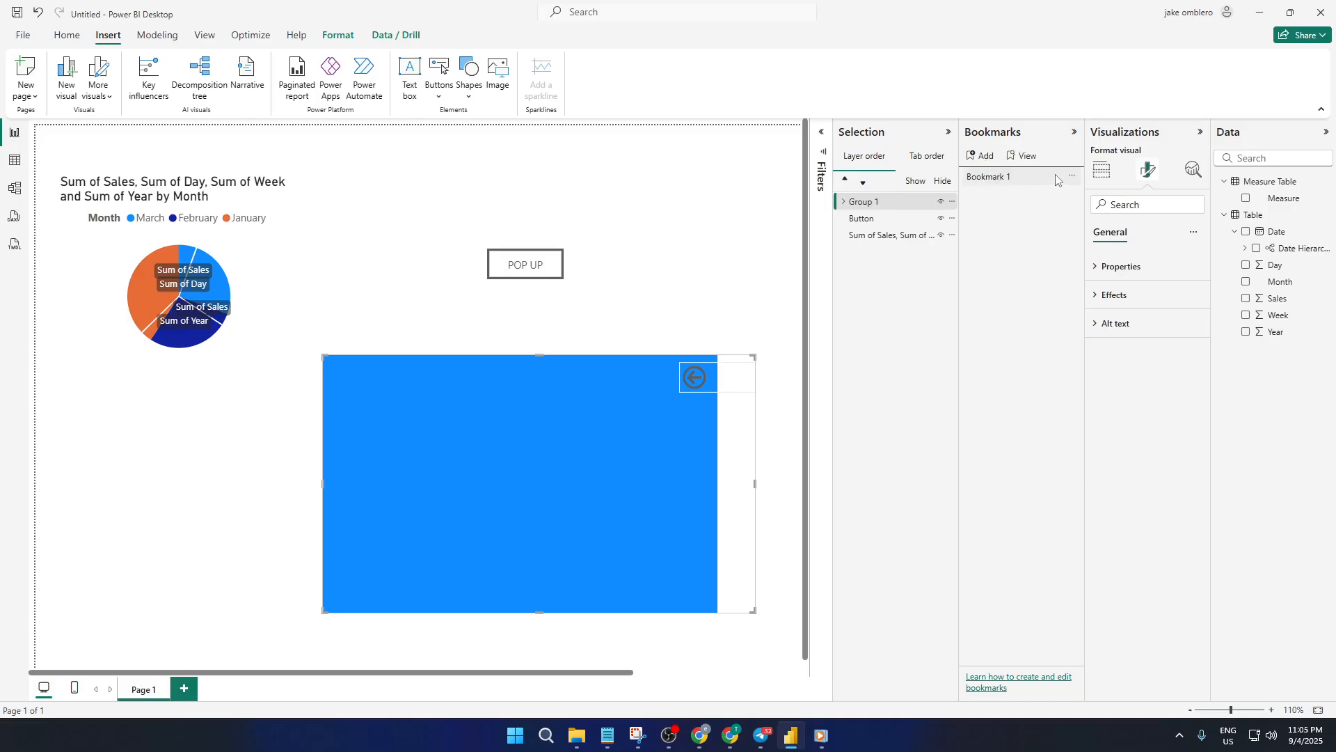
double_click(1003, 176)
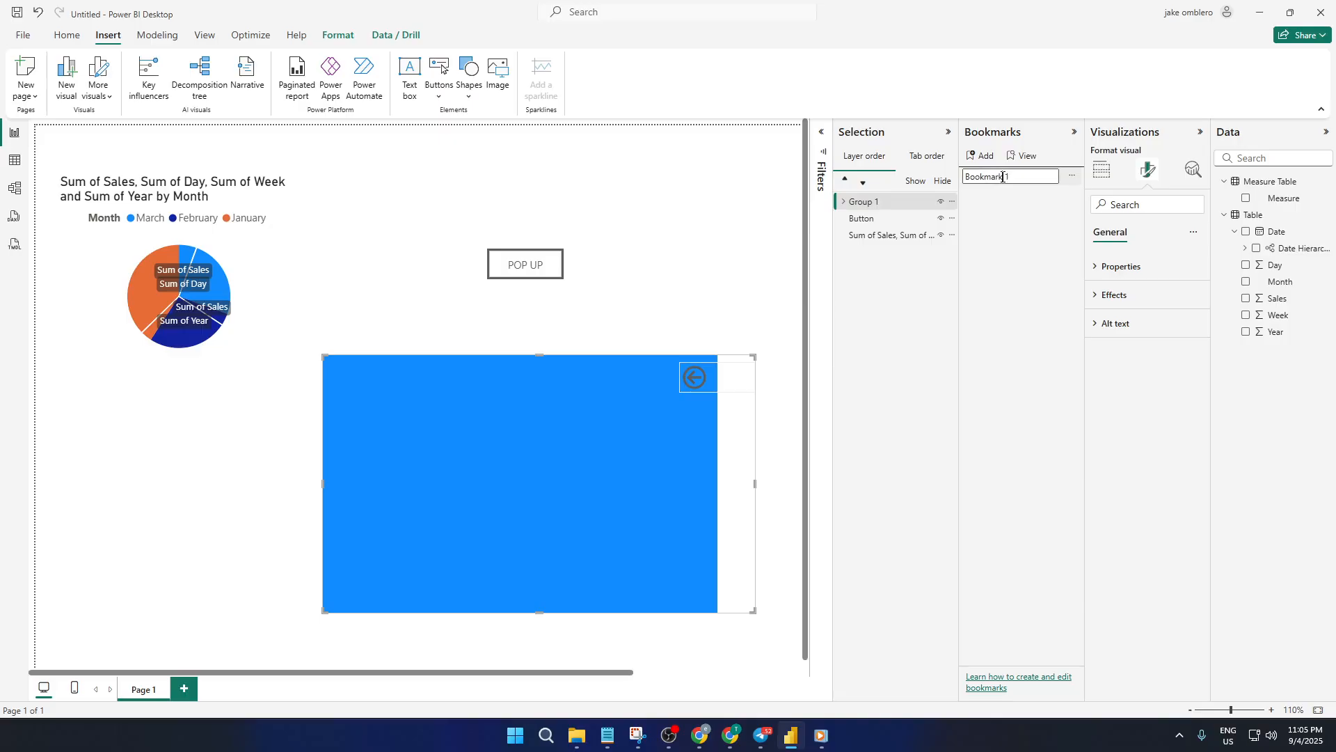
triple_click(1003, 177)
text(Open Pop Up)
key(Return)
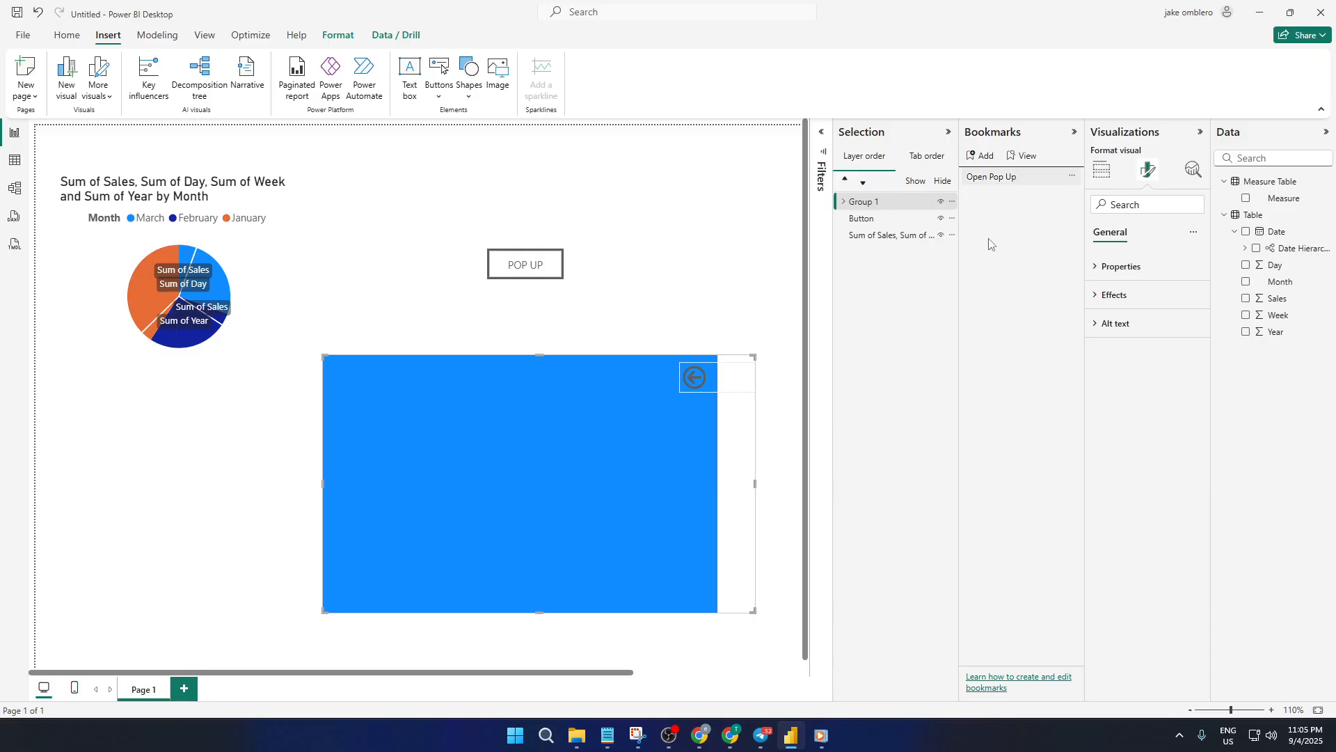
Add a second bookmark and name it Close Pop UP
click(989, 160)
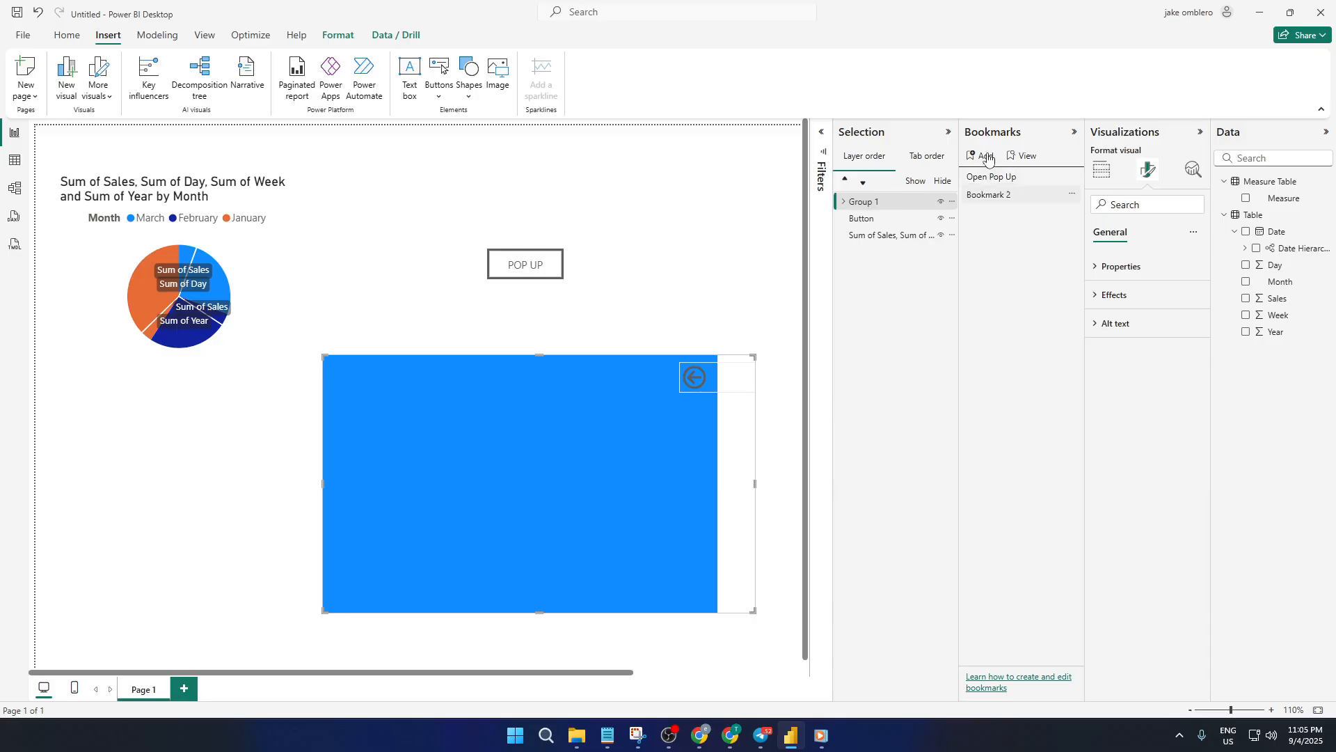
double_click(1013, 197)
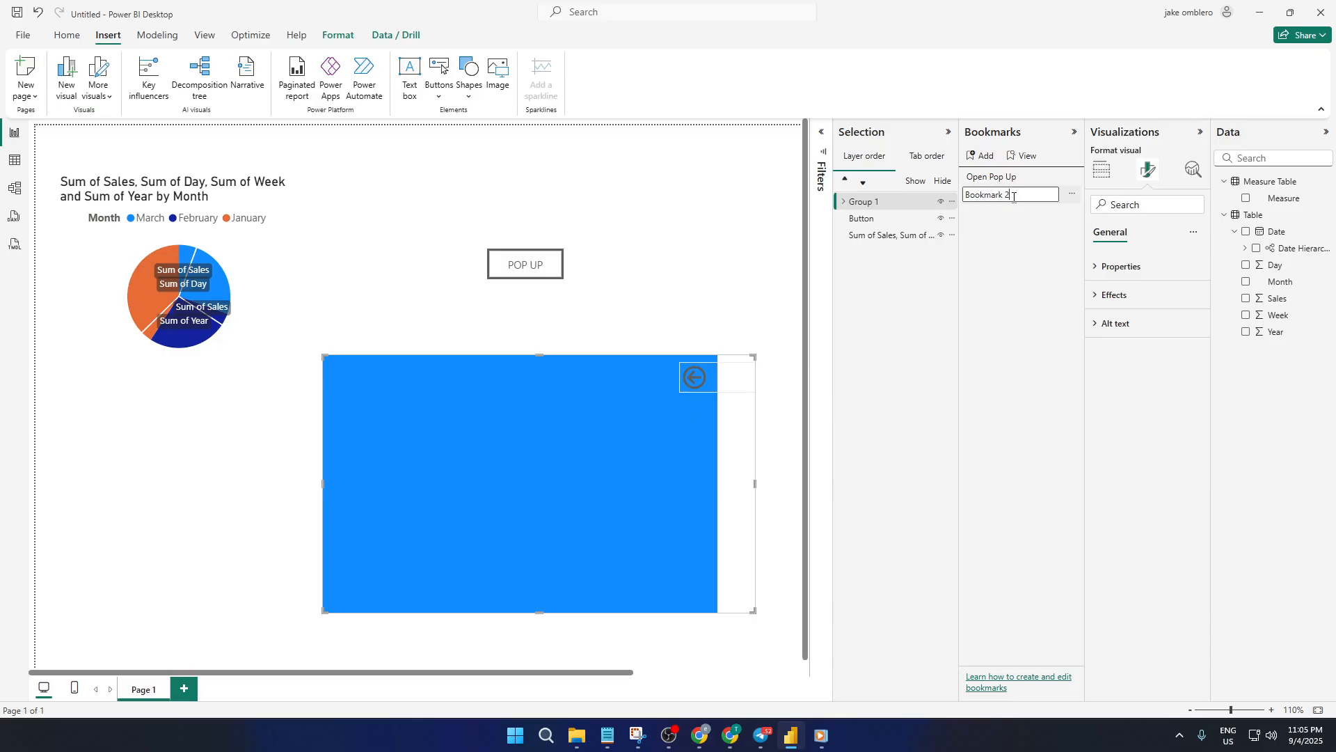
key(ctrl+a)
text(C)
key(Return)
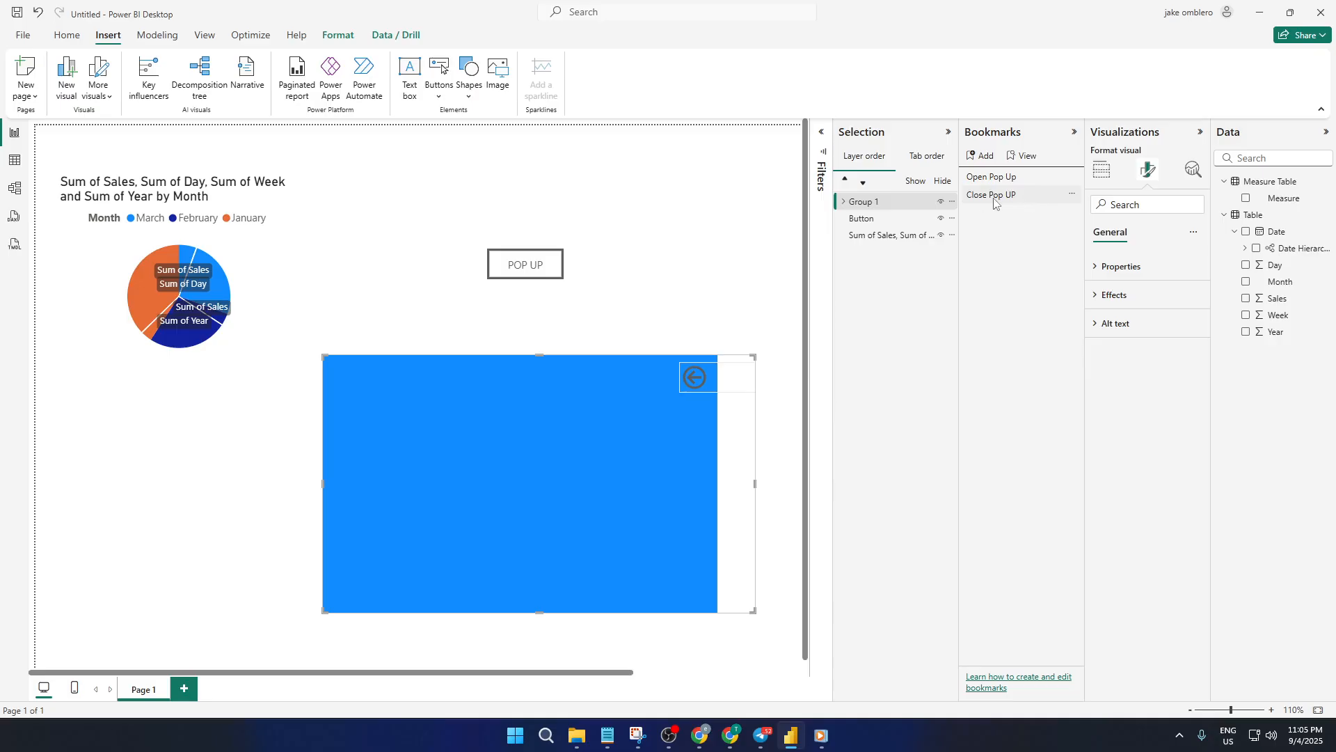
Turn off the Data option for both the Close Pop UP and Open Pop Up bookmarks
right_click(1017, 200)
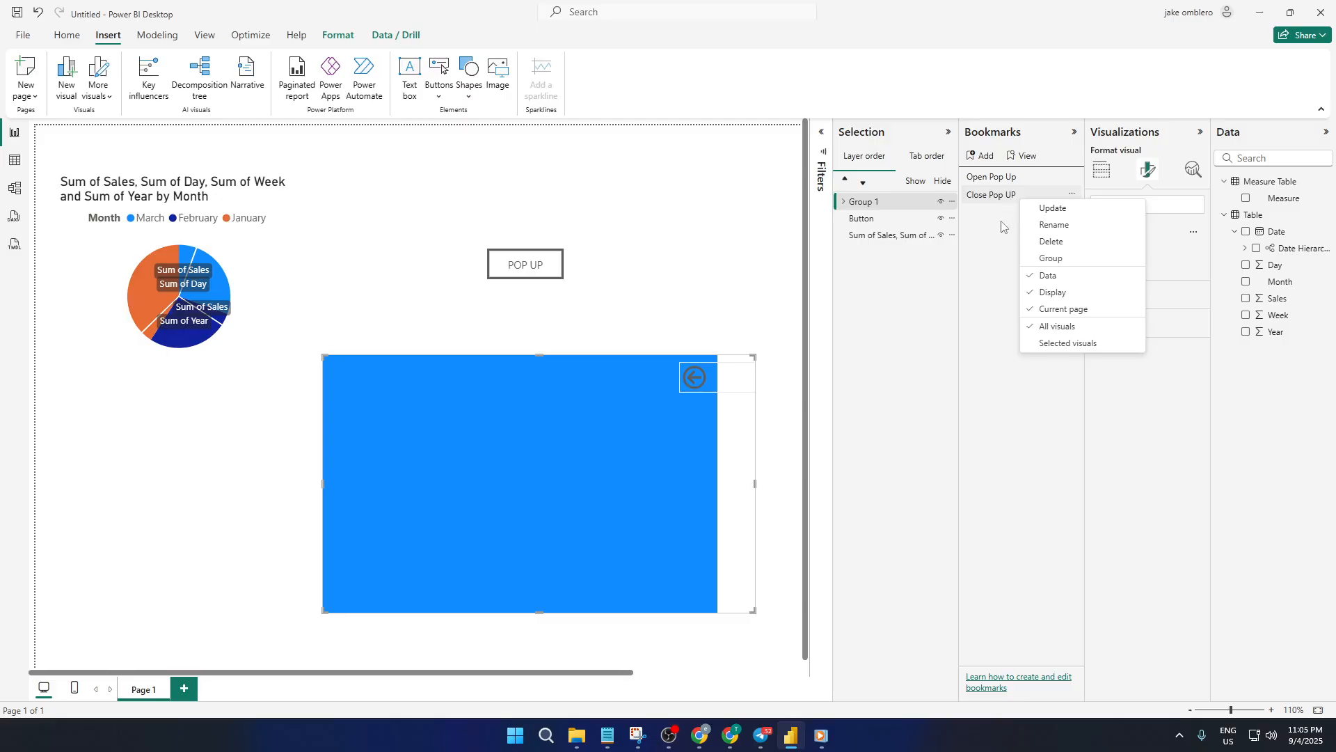
click(1053, 281)
right_click(1037, 195)
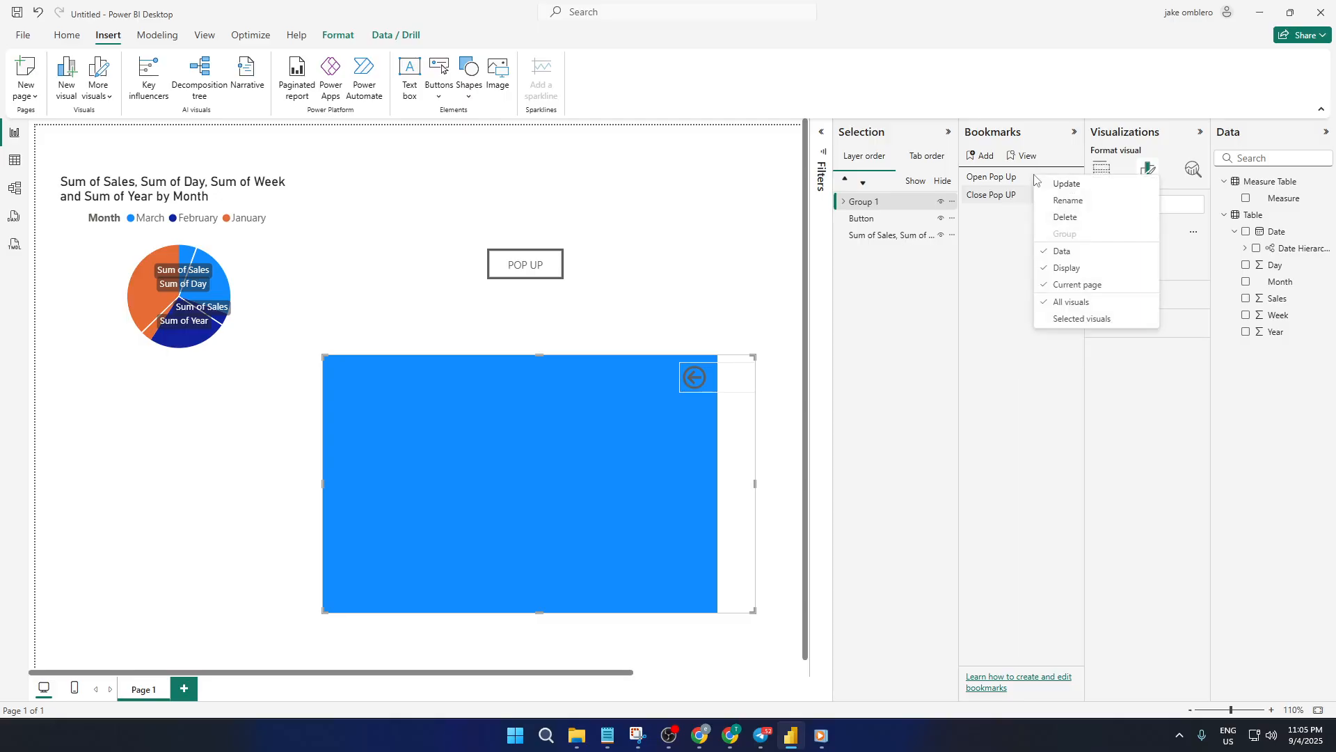
click(1067, 253)
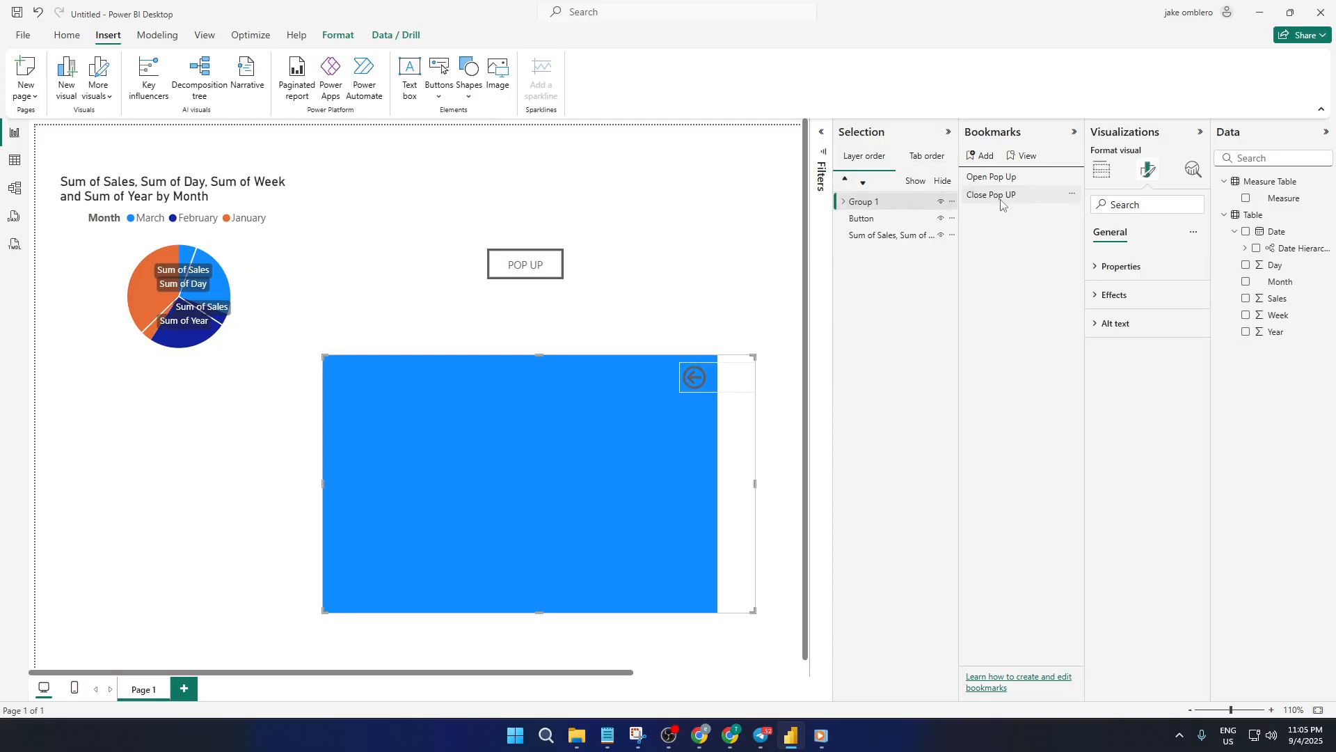
Hide Group 1 and update the Close Pop UP bookmark to capture that state
click(941, 203)
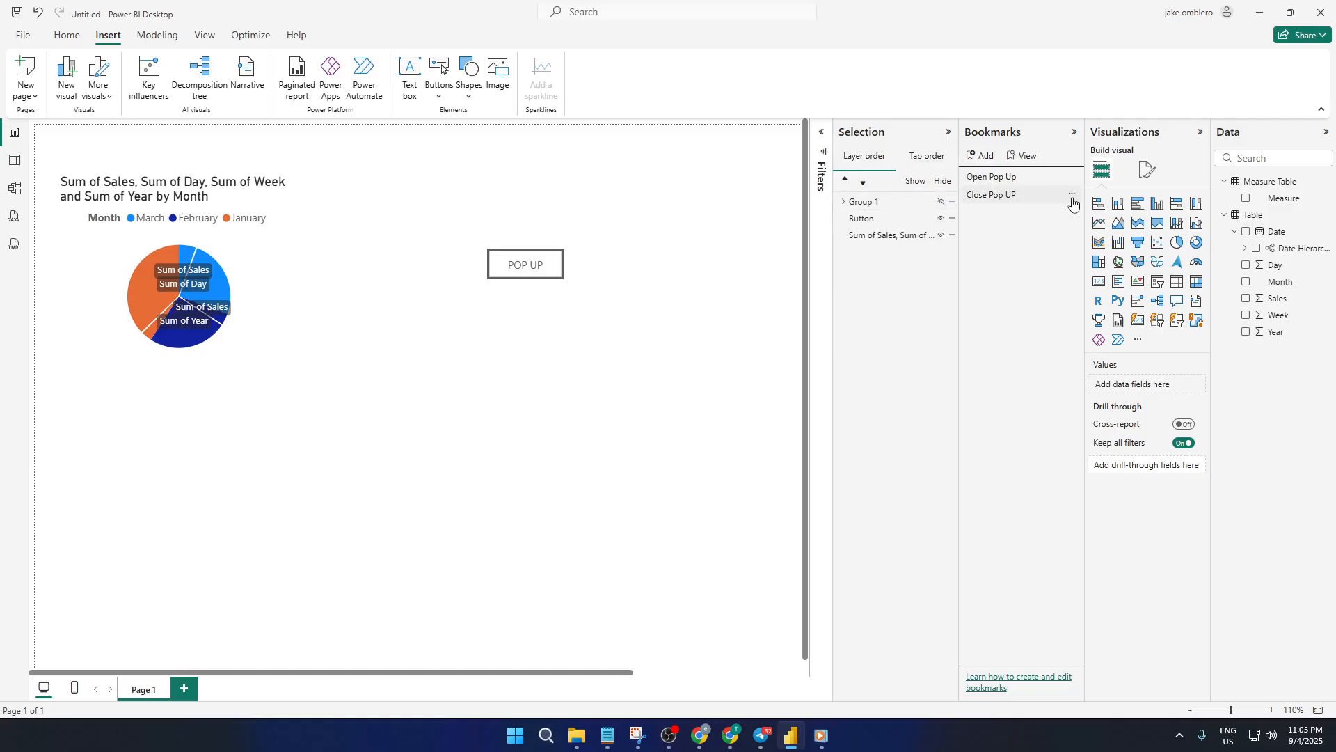
click(1073, 195)
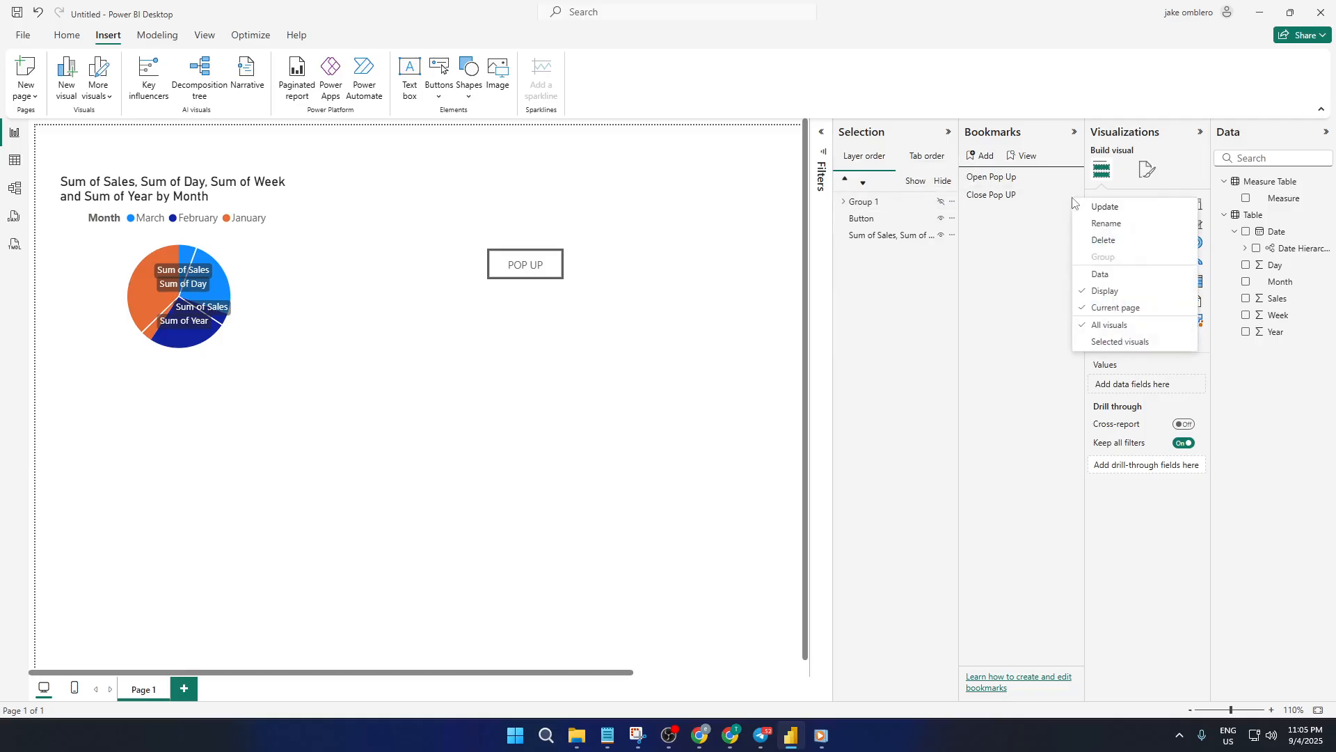
click(1106, 208)
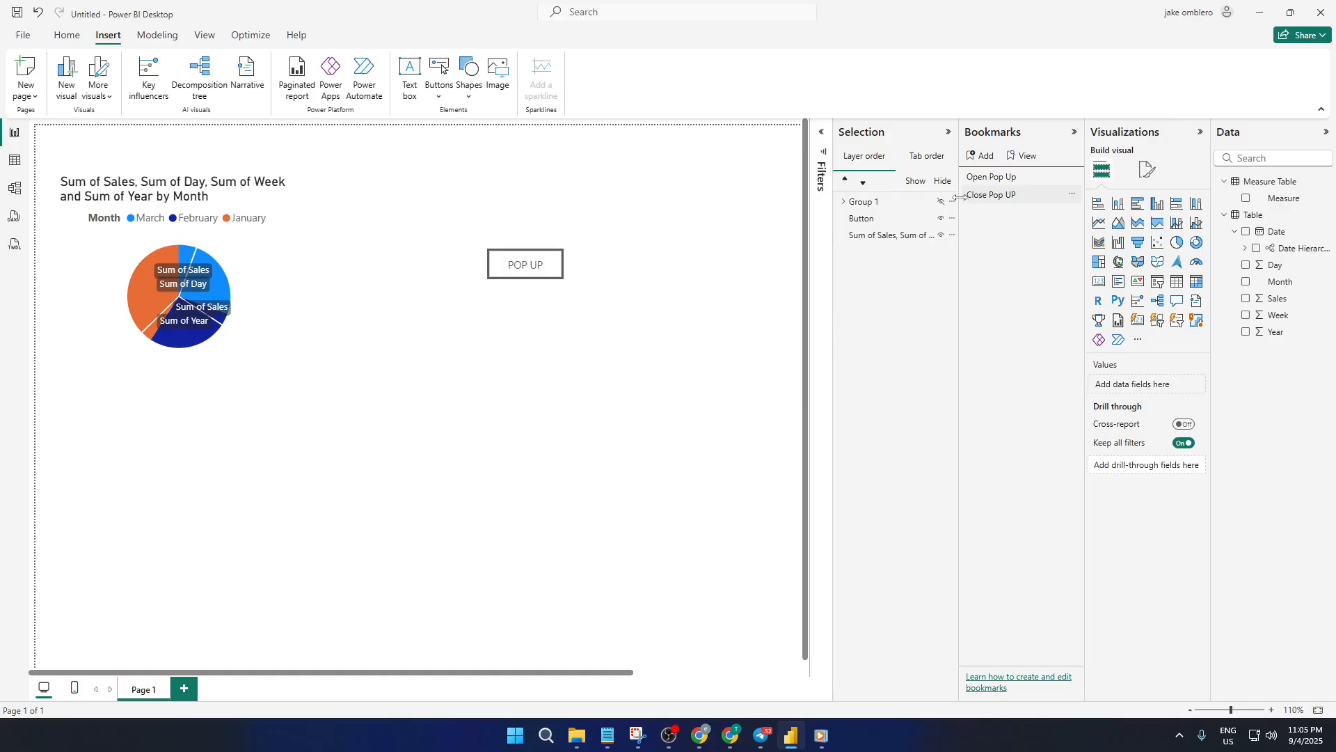
Make Group 1 visible and update the Open Pop Up bookmark to capture that state
click(1011, 179)
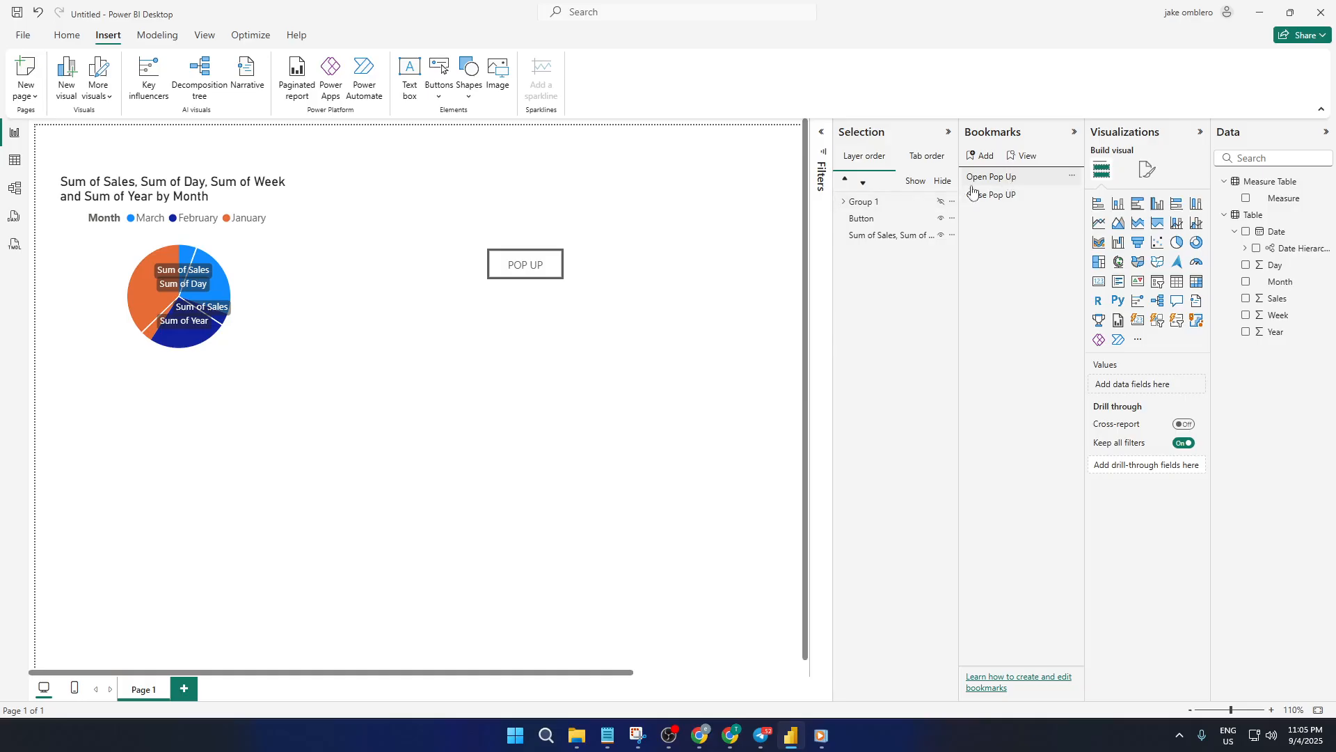
click(940, 201)
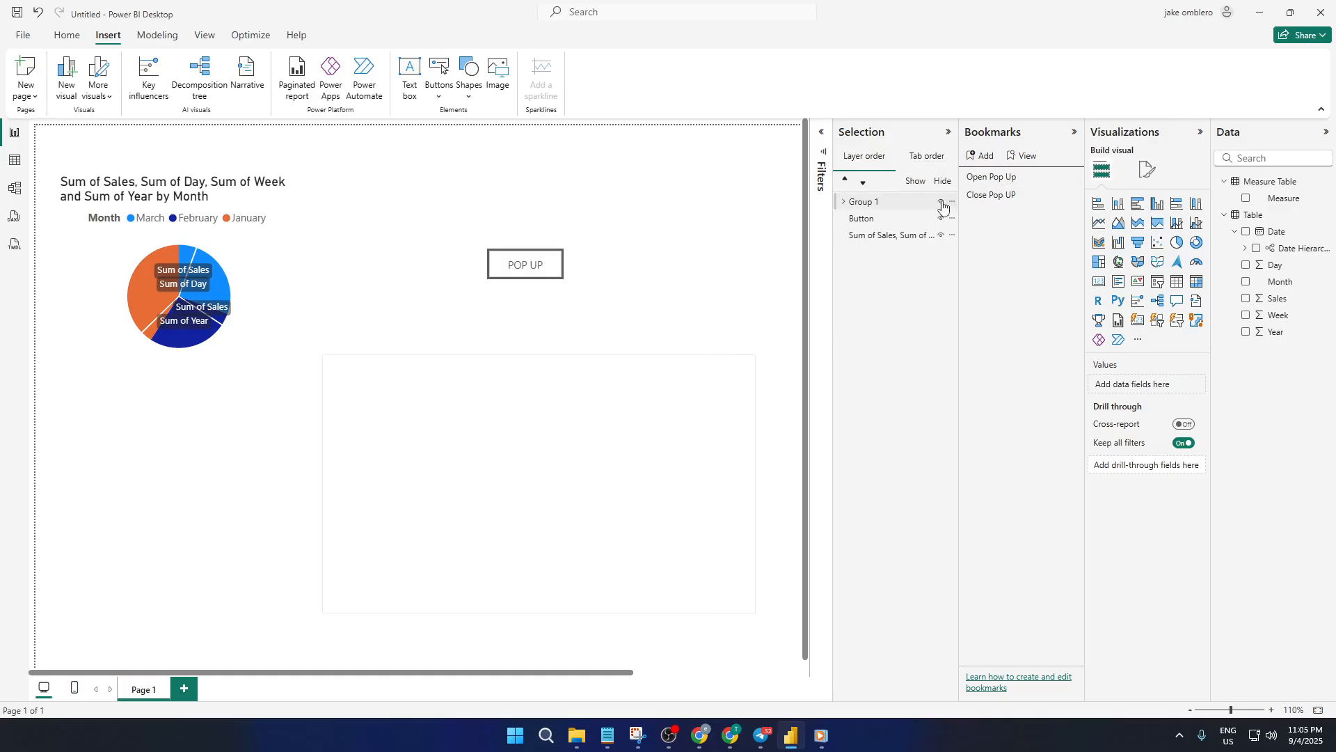
click(1072, 177)
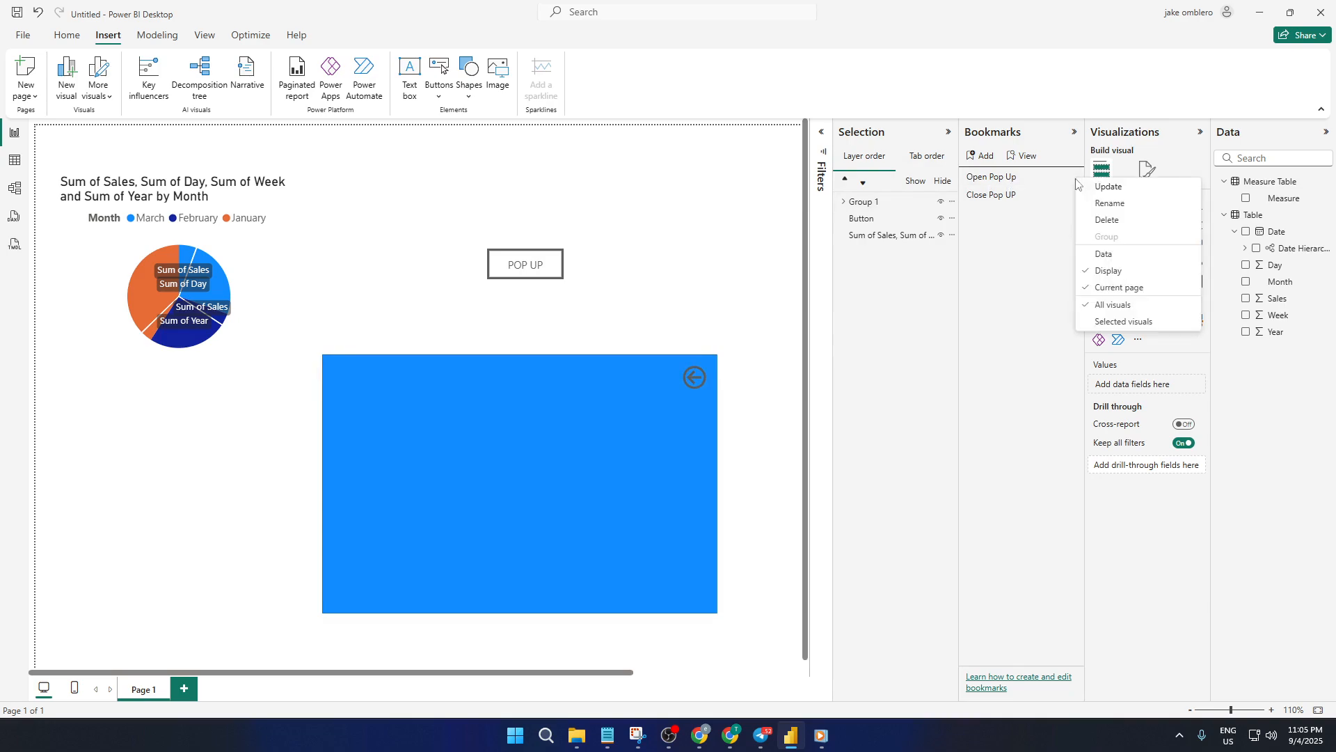
click(1097, 188)
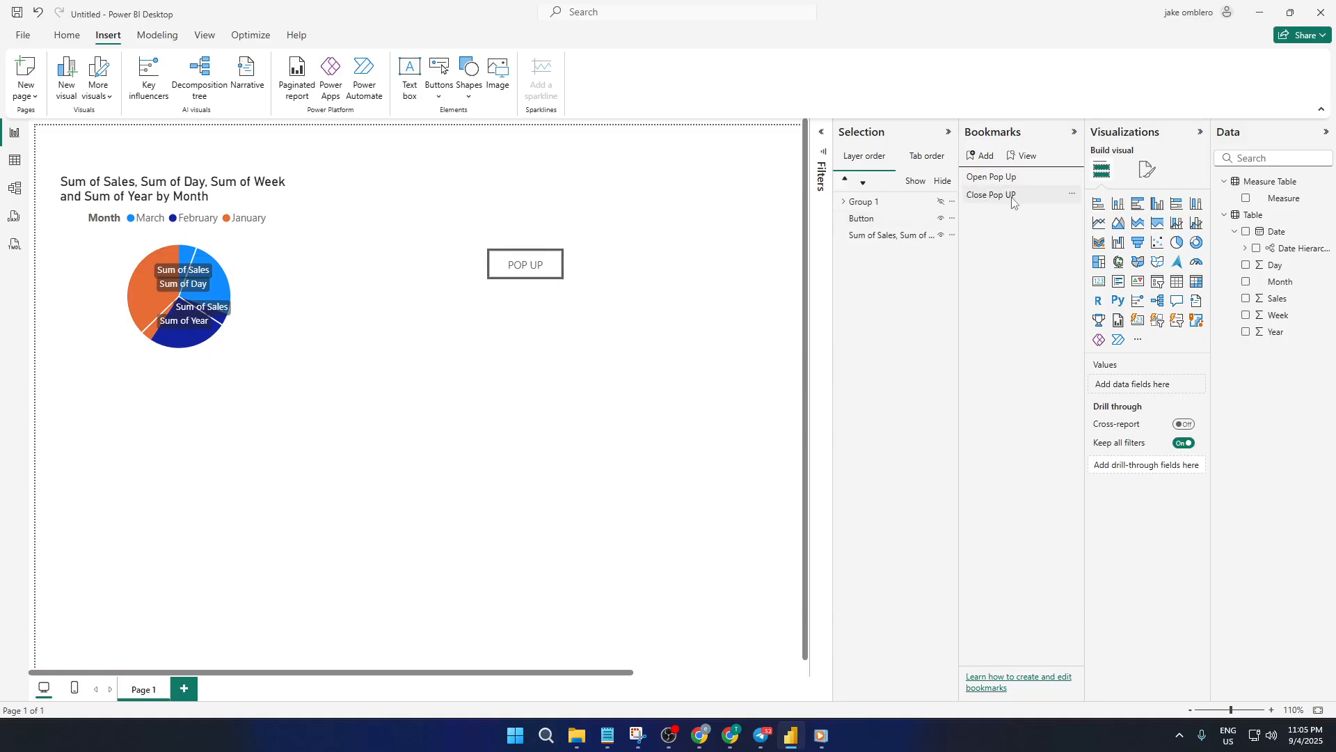
Test the bookmarks by switching repeatedly between Close Pop UP and Open Pop Up, ending on Open Pop Up
click(1014, 197)
click(1014, 179)
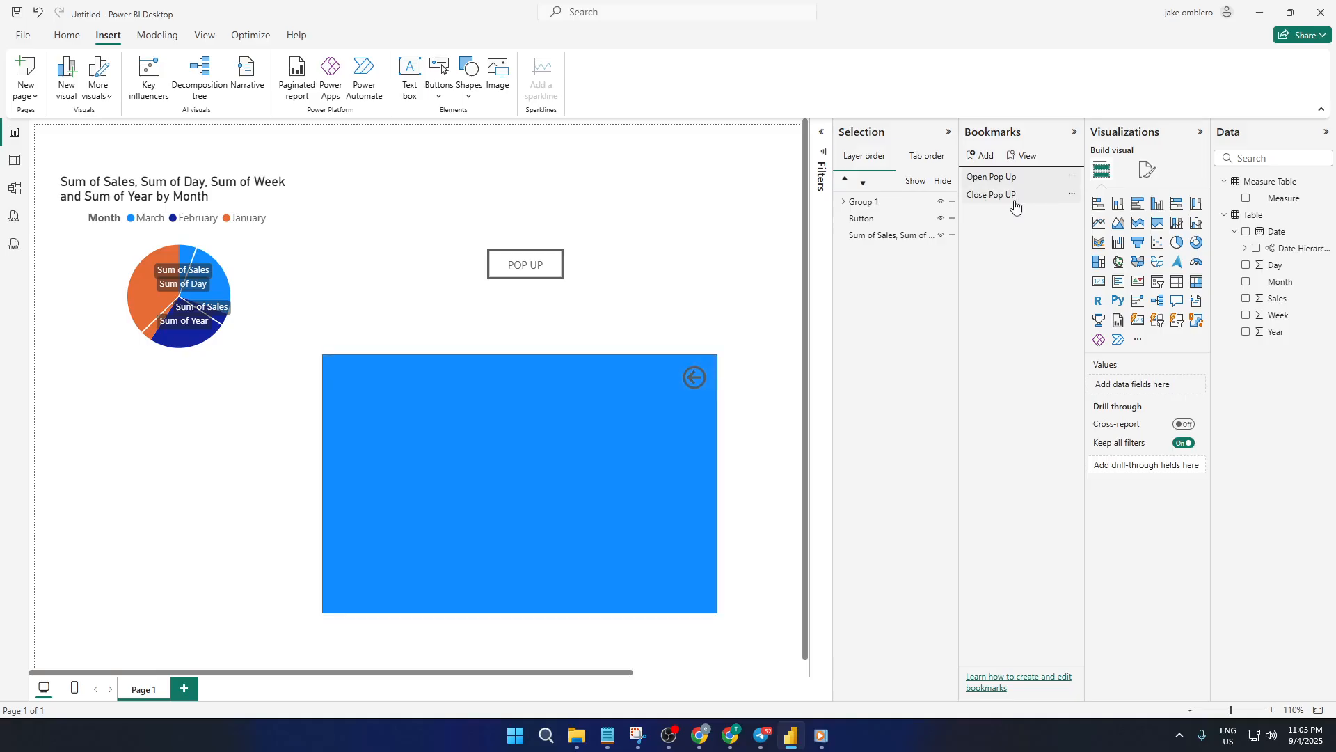
click(1017, 198)
click(1017, 179)
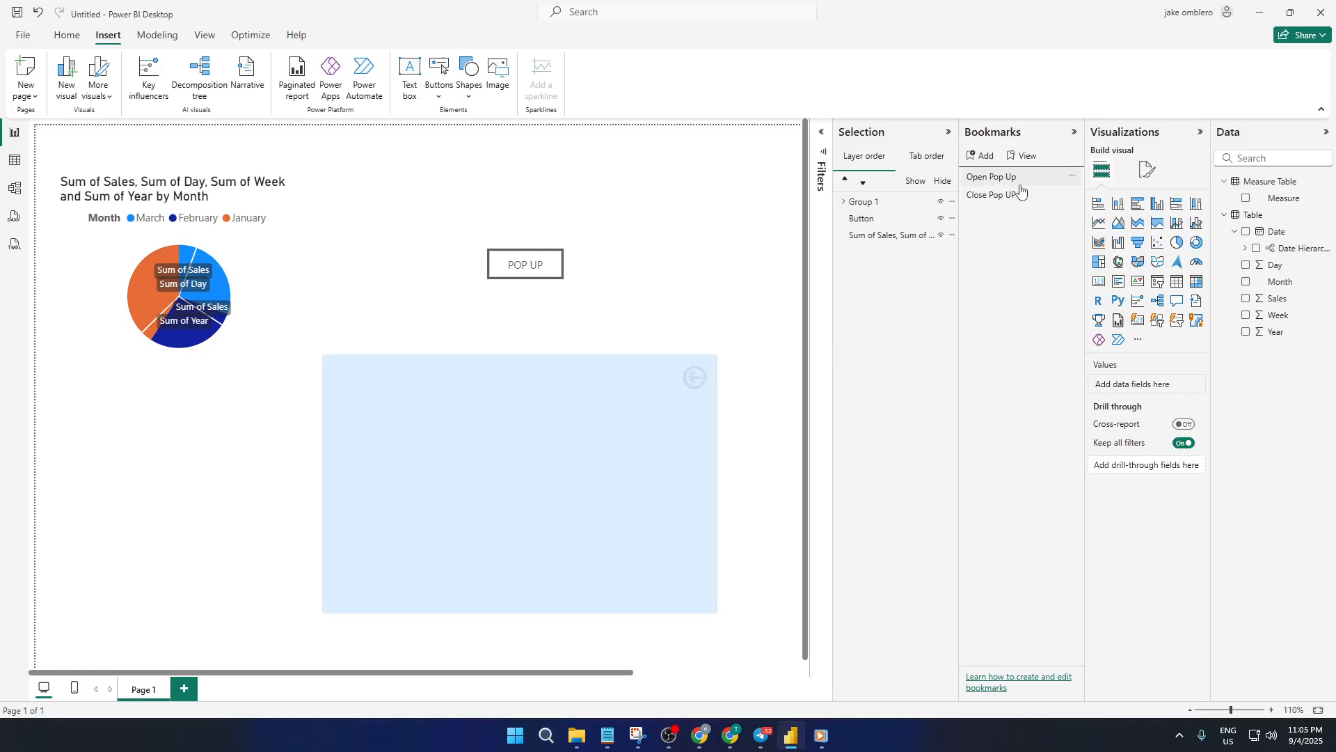
click(1019, 196)
click(1018, 181)
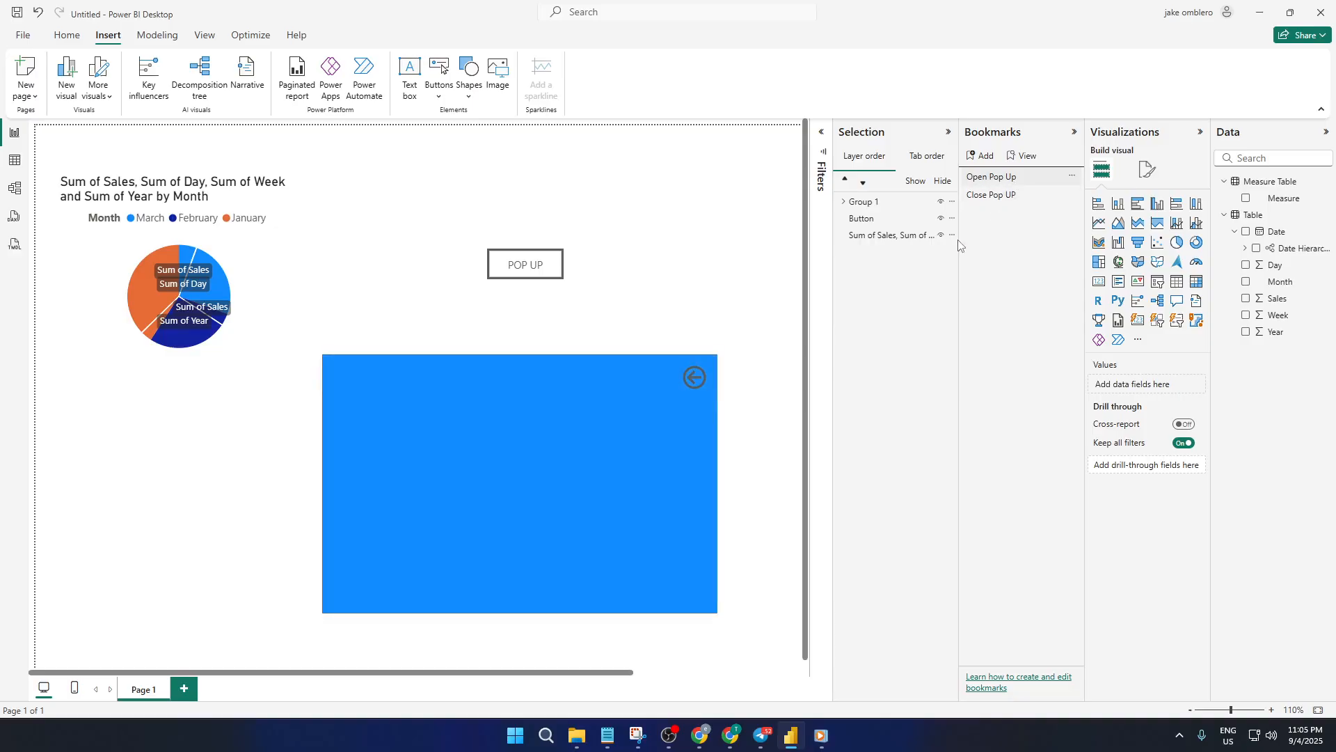
Turn on the Action setting for the POP UP button
click(543, 271)
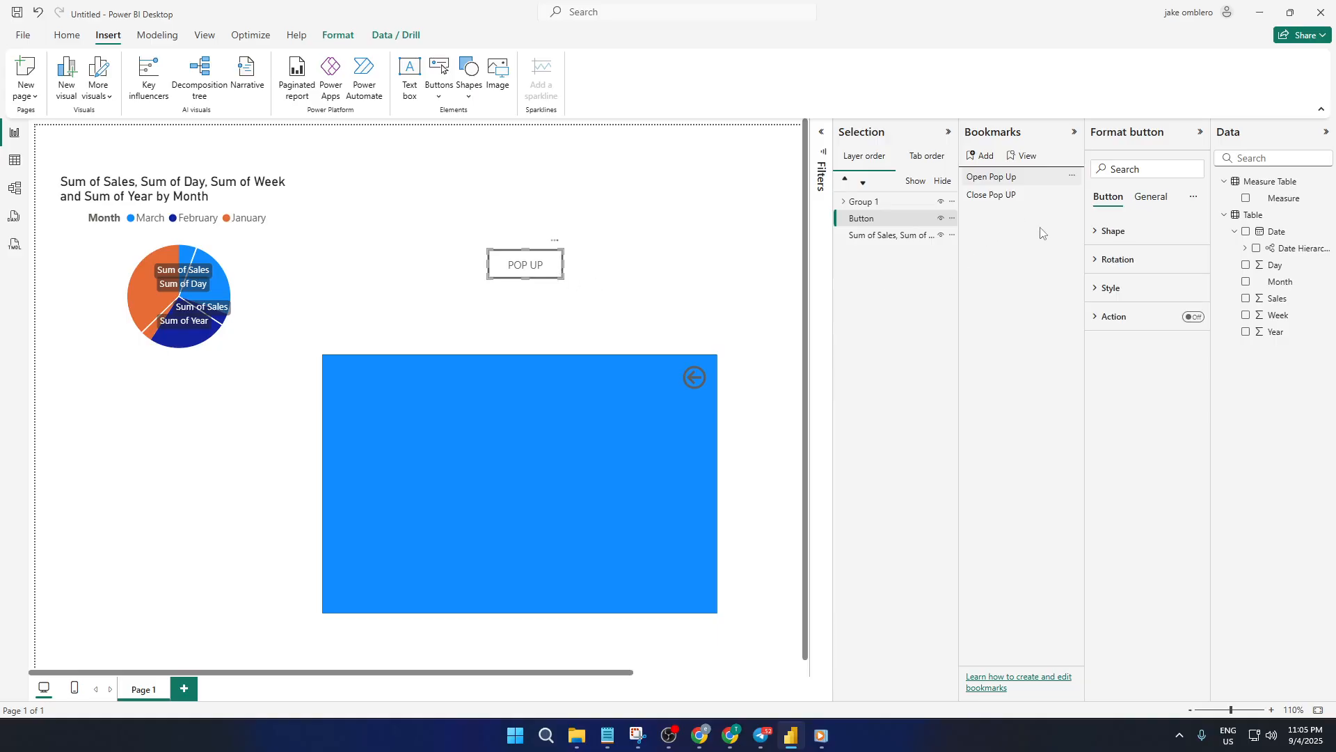
click(1196, 318)
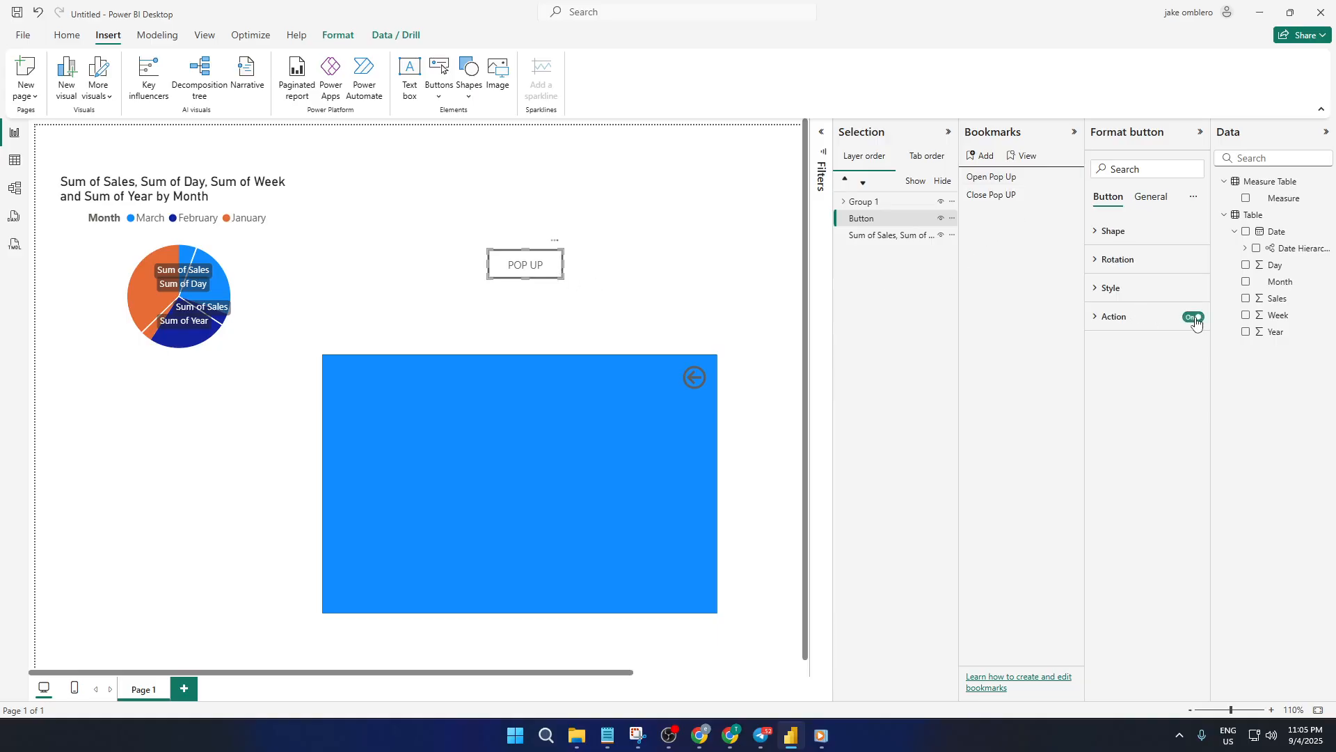